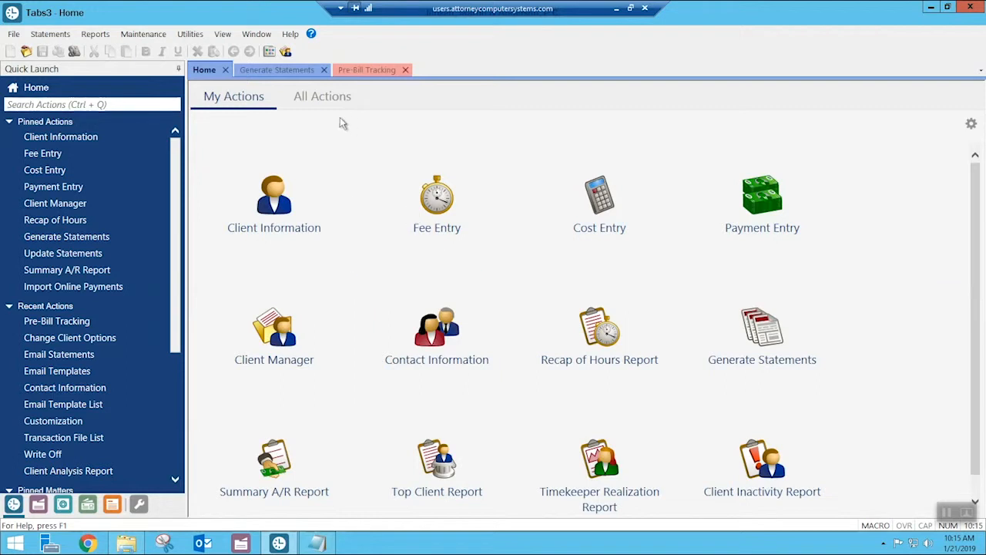
# - Generate draft statements for all clients with Update Pre-Bill Tracking enabled and preview them without viewing the error log
pyautogui.click(277, 71)
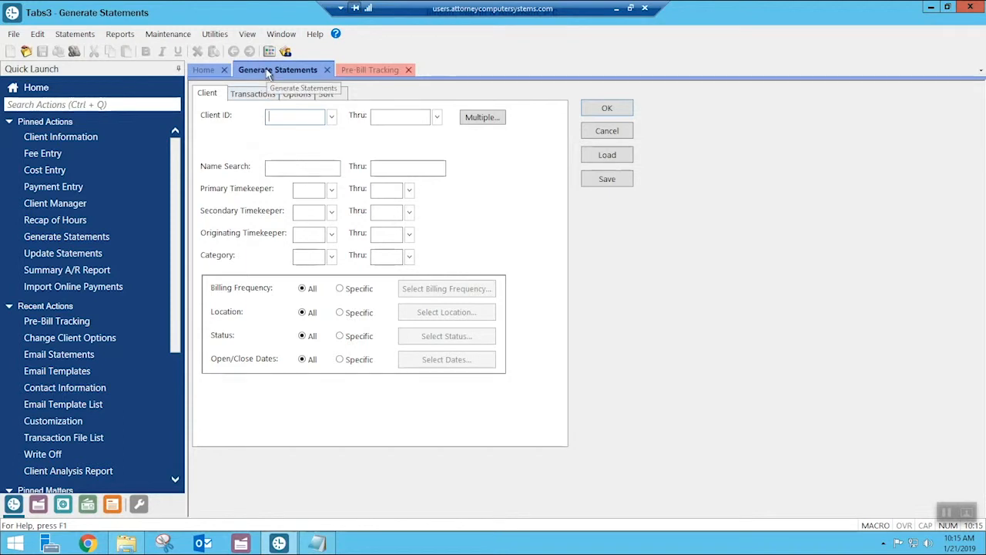
pyautogui.click(256, 94)
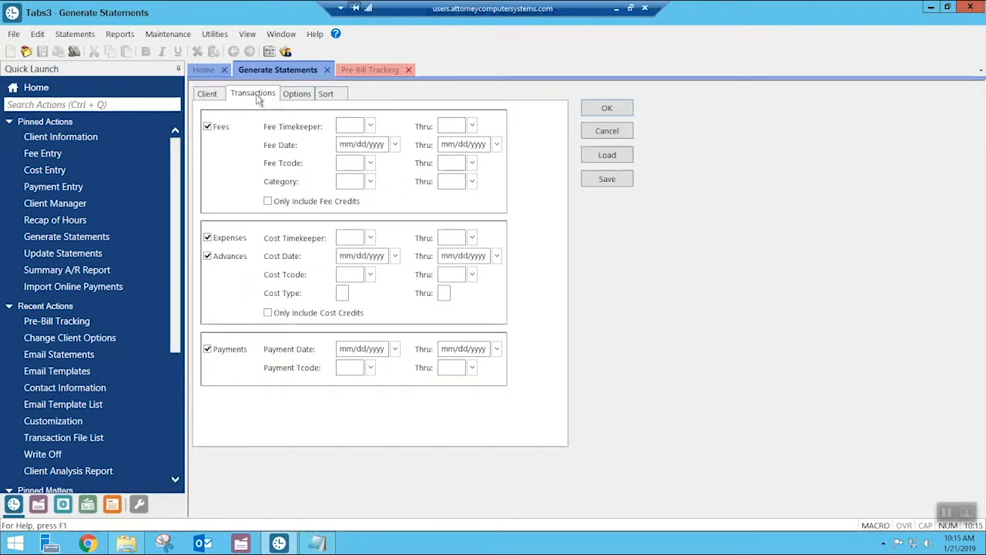
pyautogui.click(298, 94)
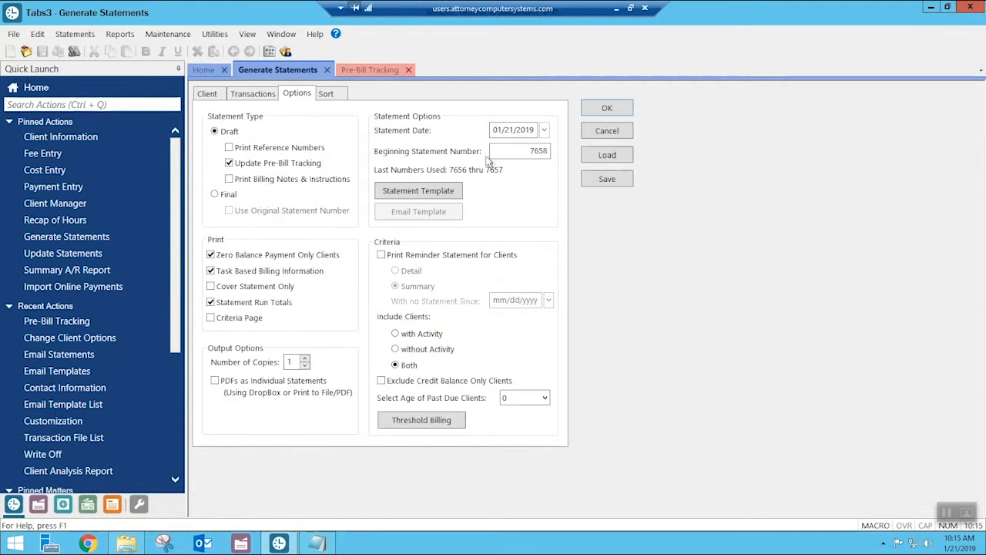
pyautogui.click(607, 112)
pyautogui.click(527, 345)
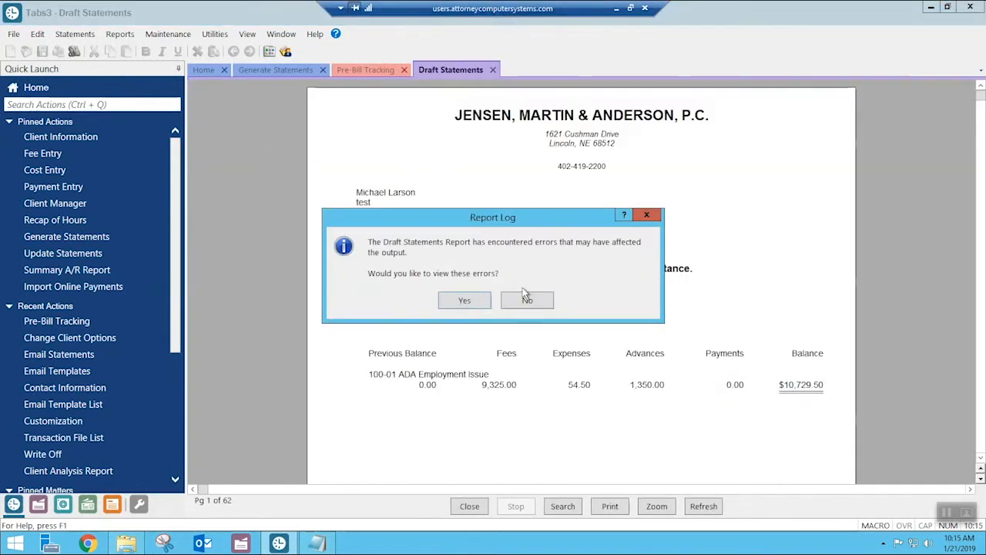
pyautogui.click(527, 299)
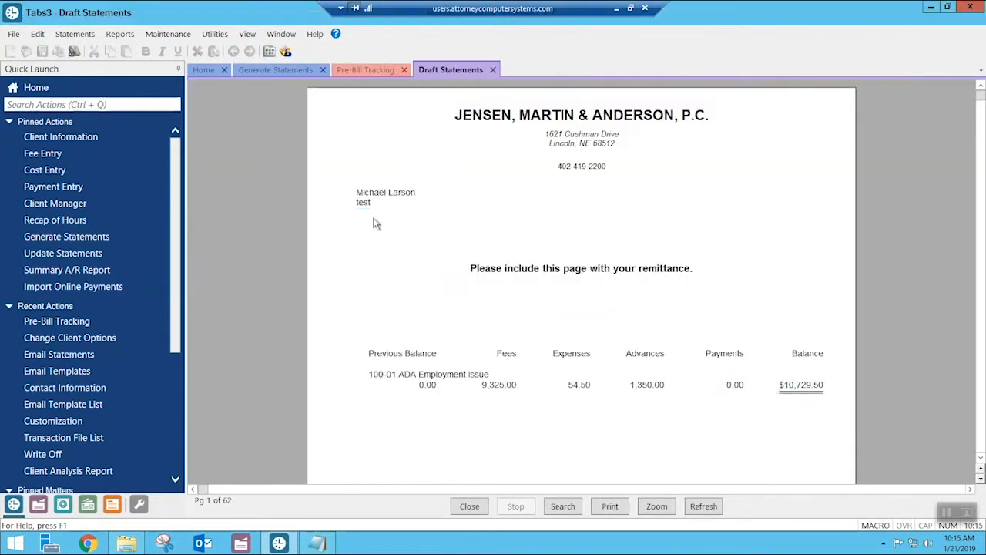
# - Look through the first pages of the draft statements and close the preview
pyautogui.scroll(-2, 504, 245)
pyautogui.scroll(-10, 502, 255)
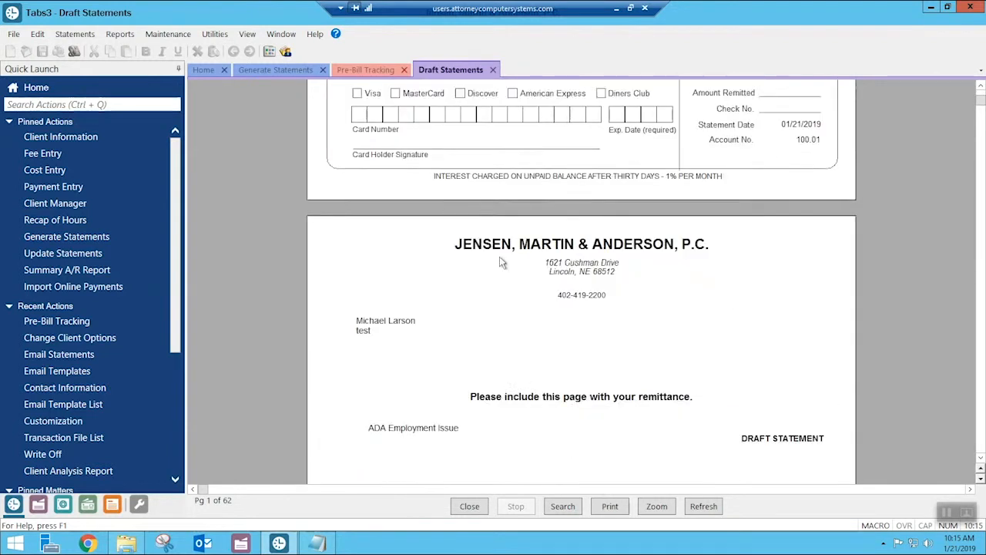
pyautogui.click(469, 507)
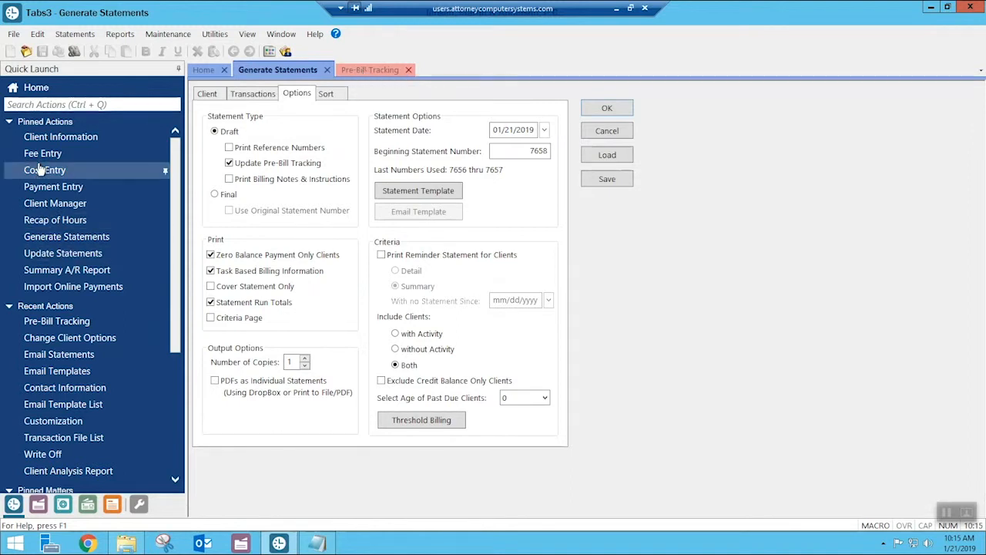
# - Open the Pre-Bill Tracking list
pyautogui.click(48, 104)
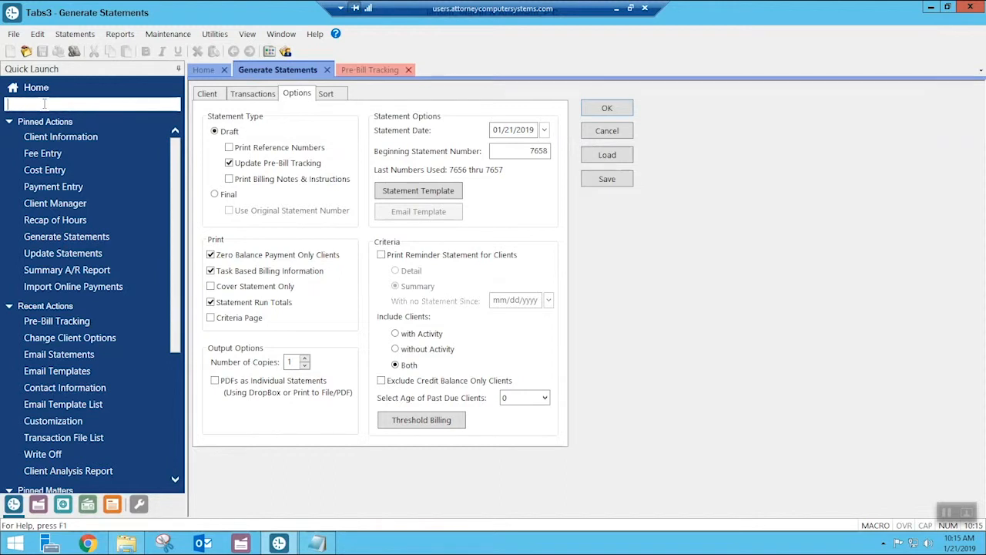
pyautogui.click(75, 35)
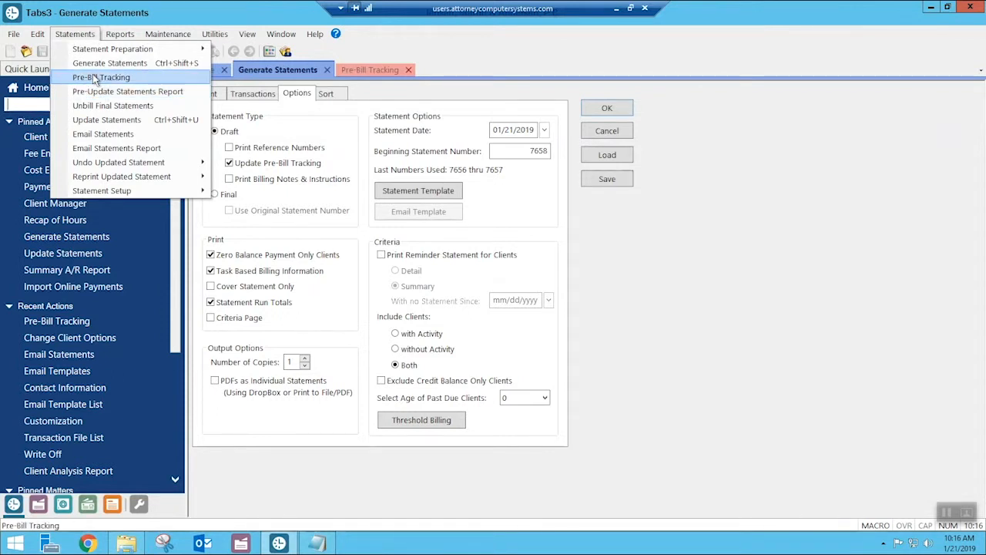
pyautogui.click(365, 71)
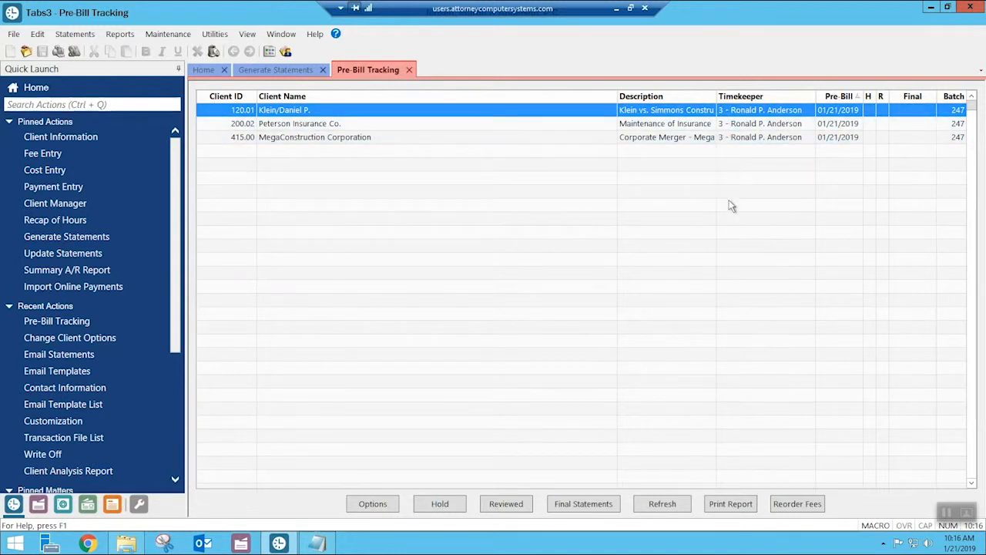
# - Clear the primary timekeeper range in the Pre-Bill Tracking options and sort the list by timekeeper
pyautogui.click(375, 505)
pyautogui.doubleClick(363, 328)
pyautogui.press('BackSpace')
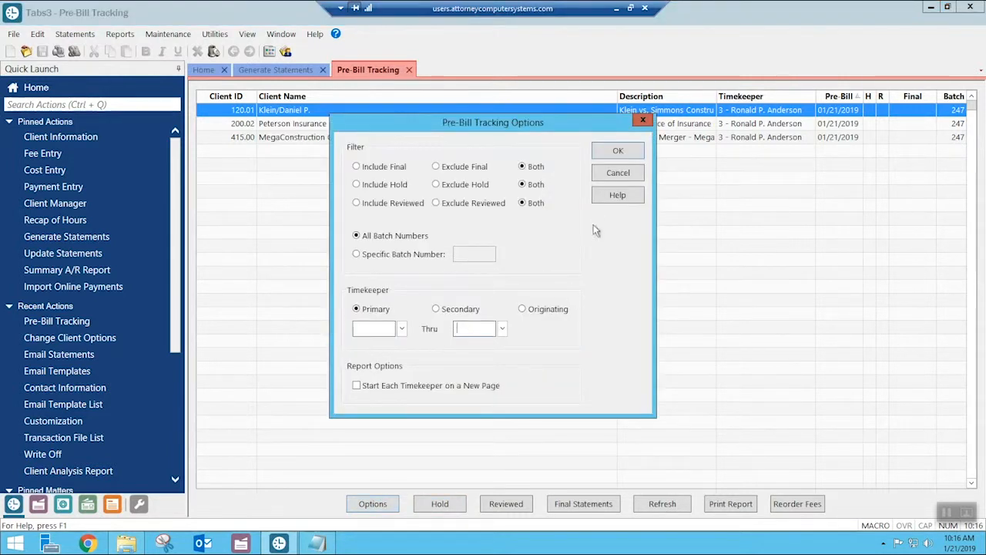
pyautogui.click(616, 151)
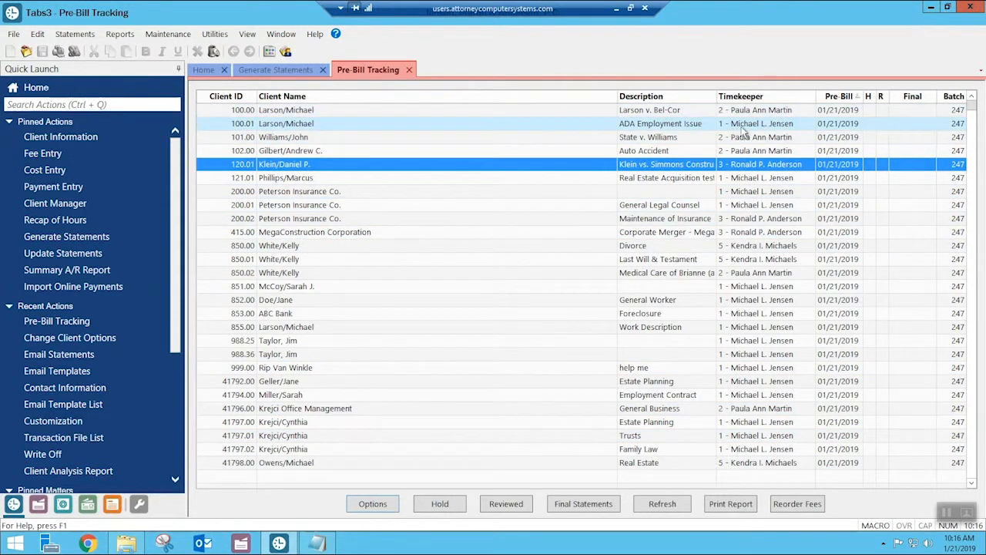
pyautogui.click(757, 98)
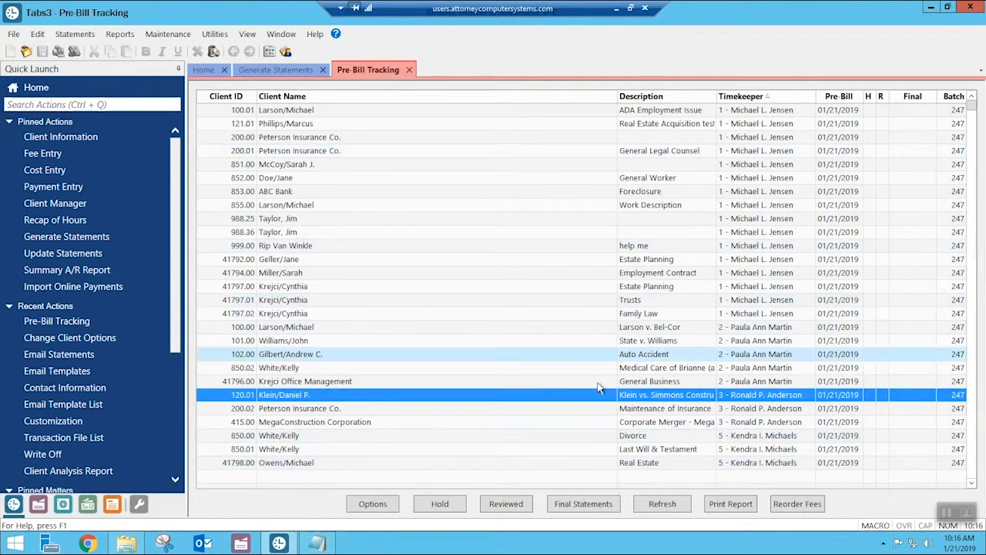
# - Filter the pre-bill list to primary timekeeper 5
pyautogui.click(366, 509)
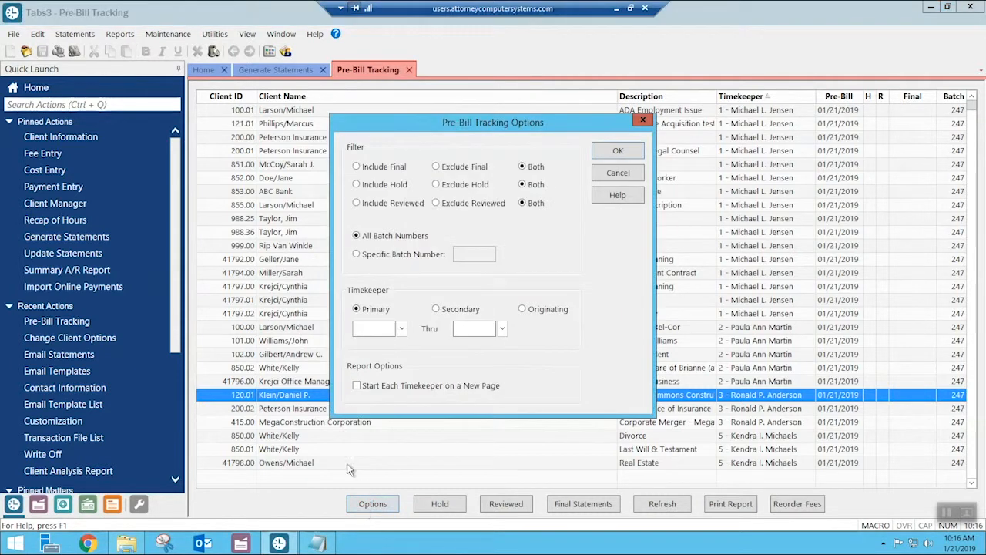
pyautogui.click(378, 327)
pyautogui.click(453, 327)
pyautogui.click(618, 151)
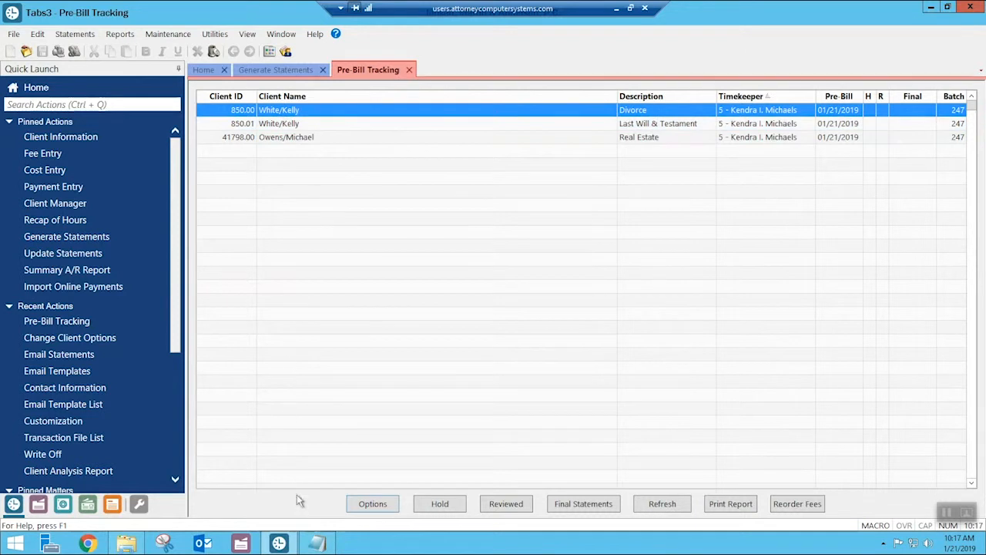
# - Remove the primary timekeeper filter so that the pre-bill list includes all timekeepers
pyautogui.click(370, 508)
pyautogui.press('BackSpace')
pyautogui.press('Tab')
pyautogui.press('BackSpace')
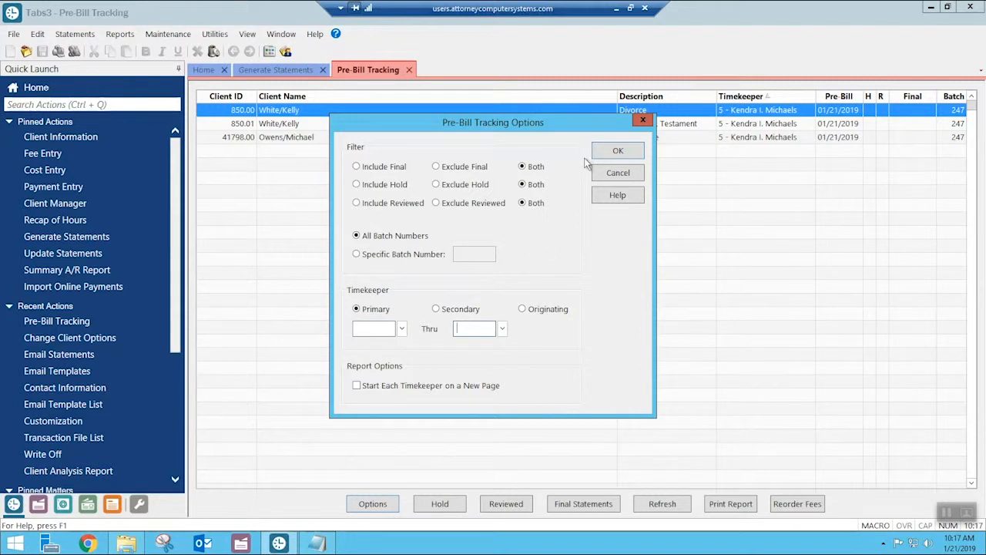
pyautogui.click(616, 149)
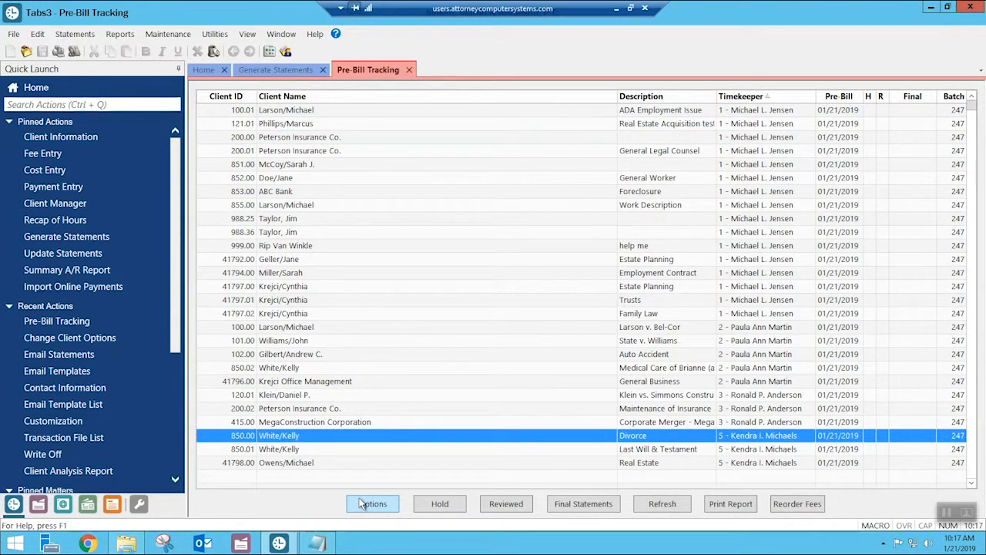
# - Sort the pre-bill list by client name and after that by client ID
pyautogui.click(321, 93)
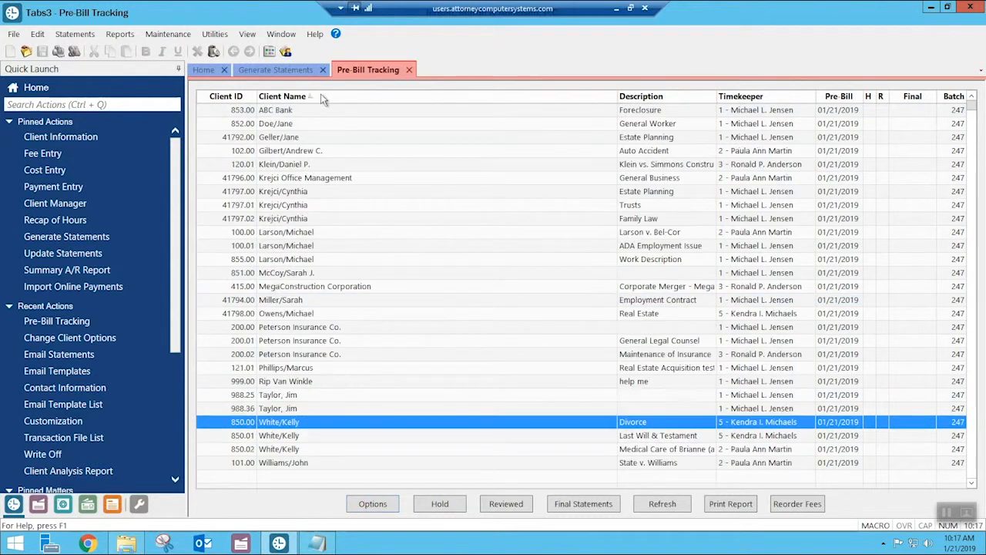
pyautogui.click(239, 96)
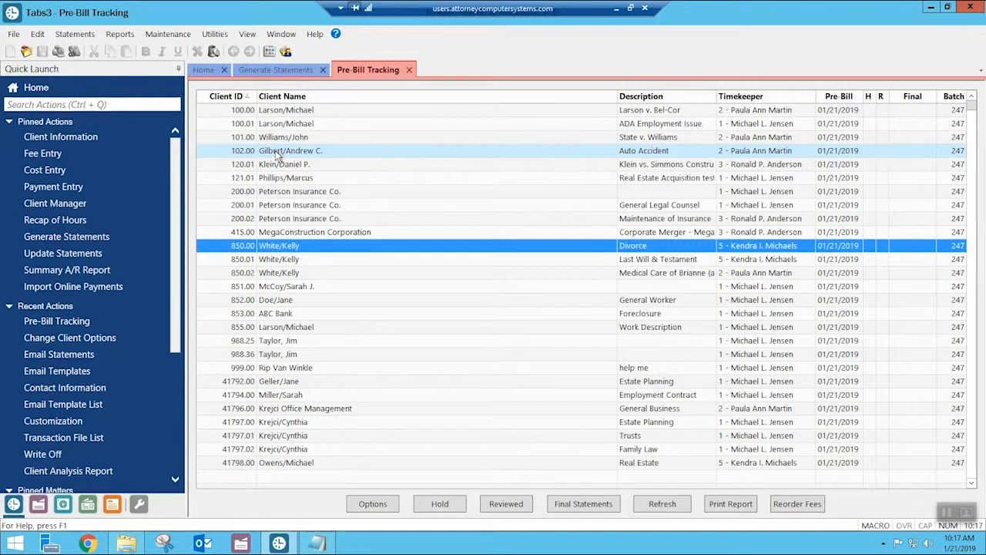
# - Check the report order and secondary order settings for generating statements and return to the pre-bill list
pyautogui.click(267, 69)
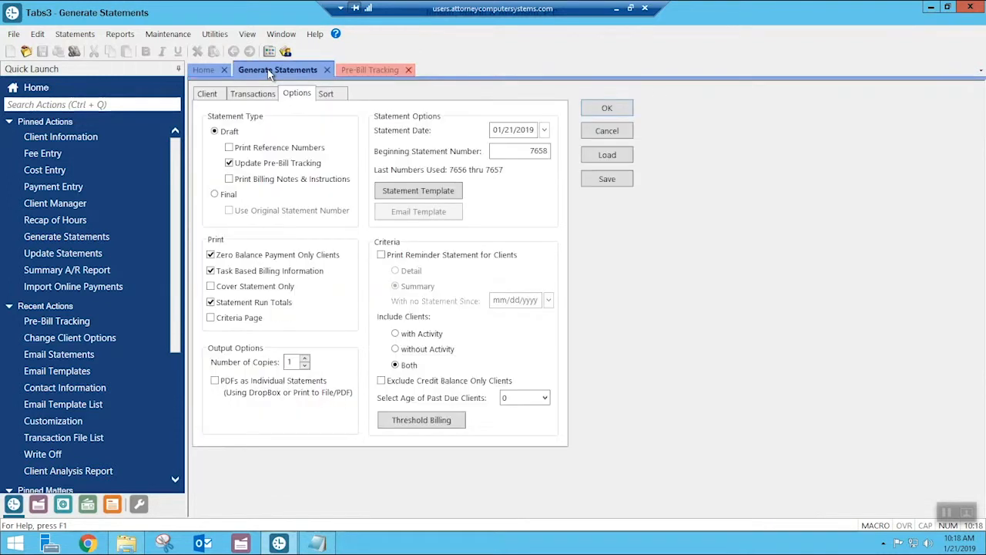
pyautogui.click(331, 95)
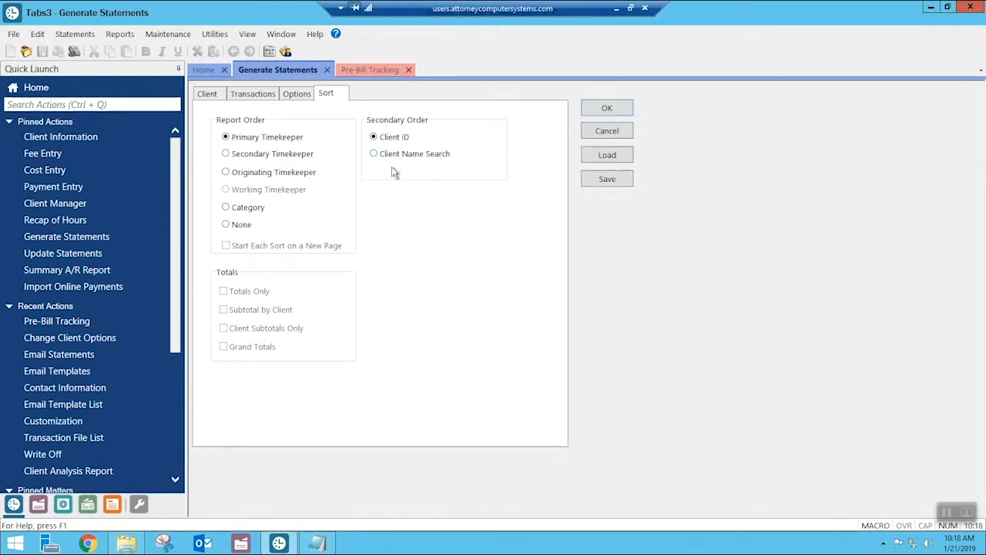
pyautogui.click(369, 68)
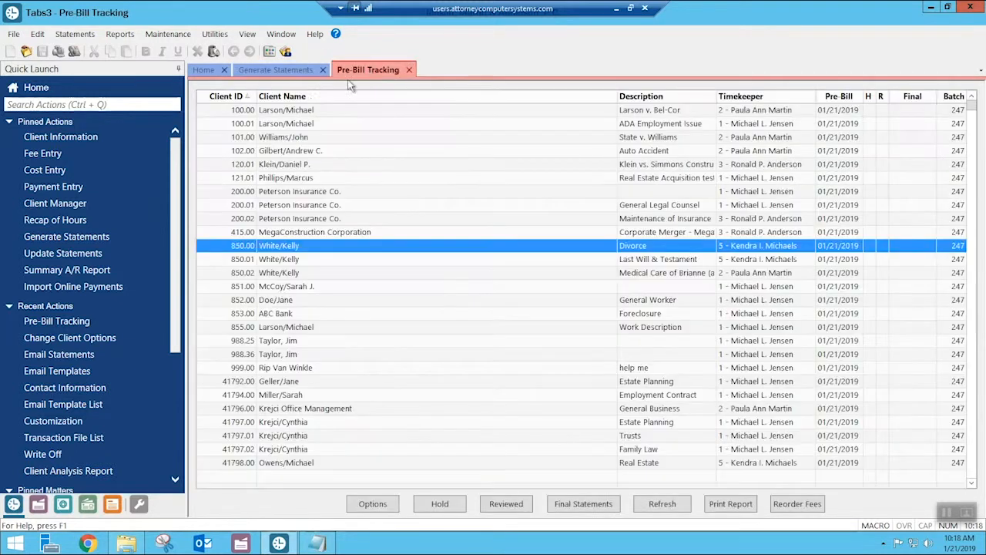
# - Try the pre-bill list sorted by client name and by client ID, and leave it sorted by timekeeper
pyautogui.click(293, 97)
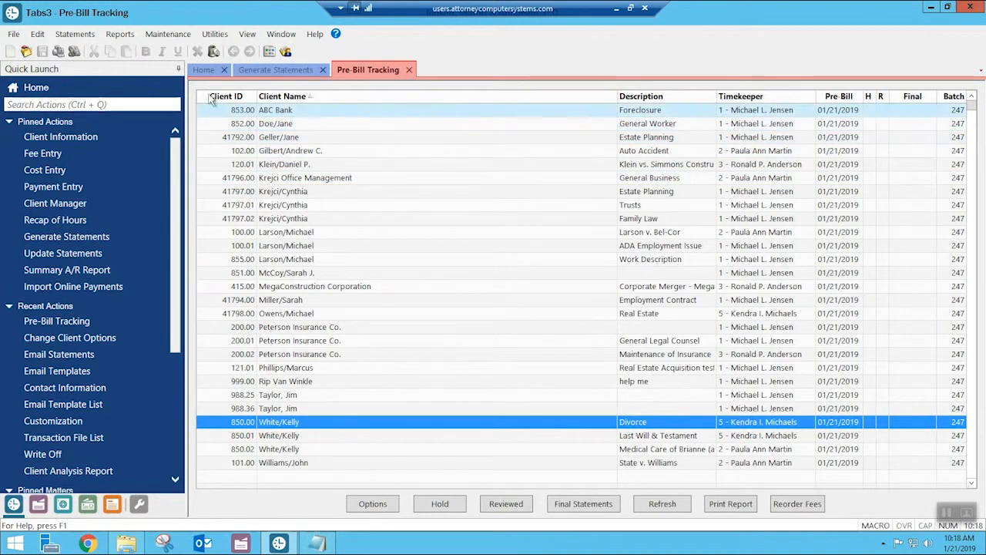
pyautogui.click(245, 99)
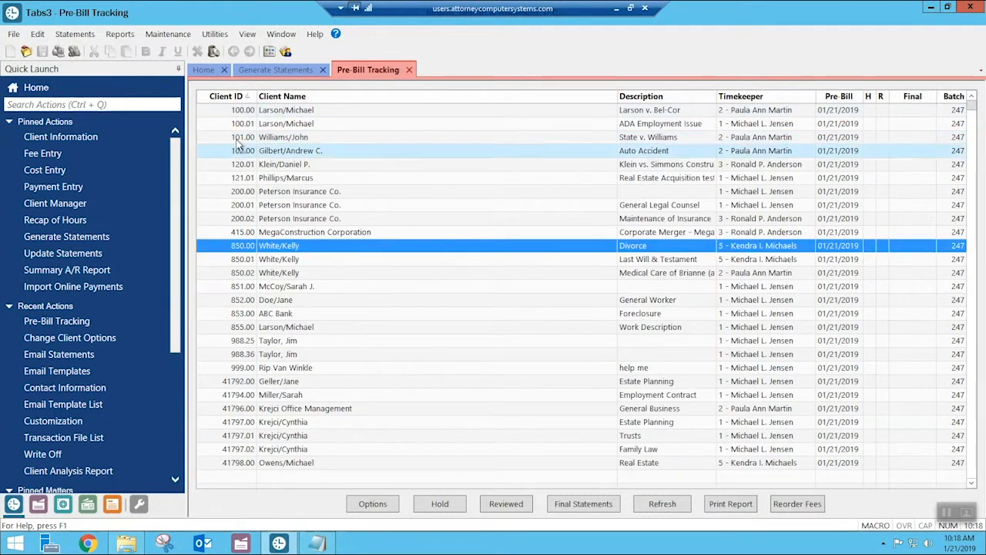
pyautogui.click(778, 97)
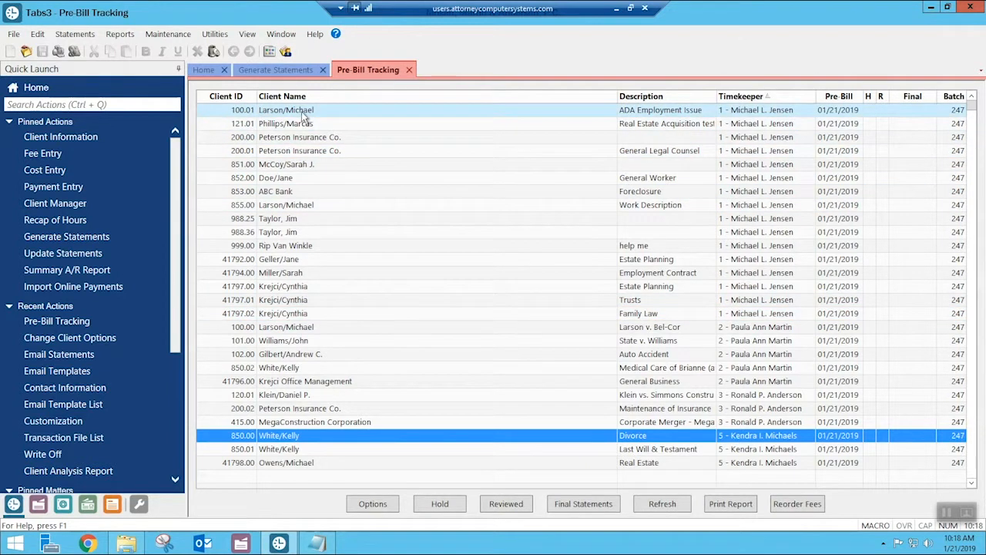
# - Mark the ADA Employment Issue pre-bill as reviewed and place it on hold
pyautogui.click(501, 111)
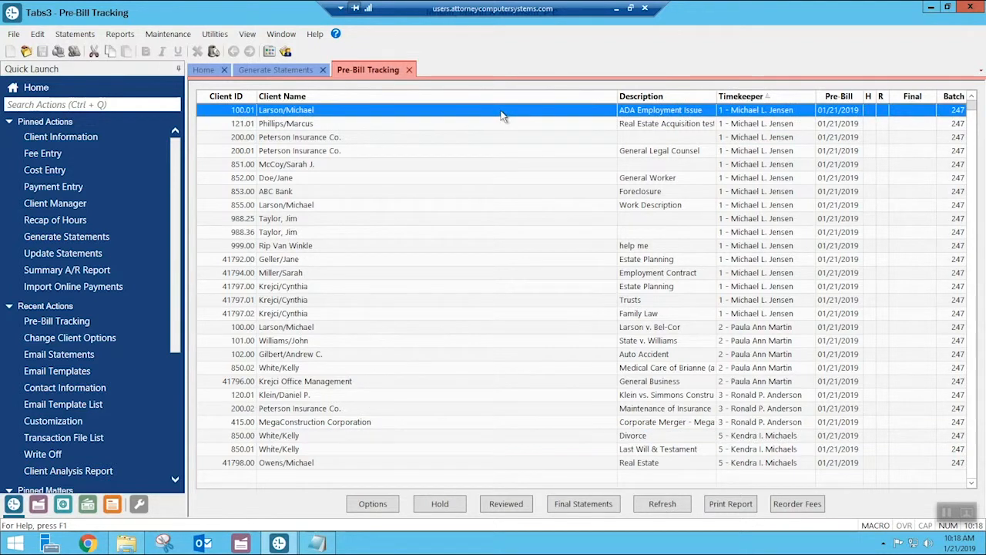
pyautogui.click(882, 110)
pyautogui.click(882, 110)
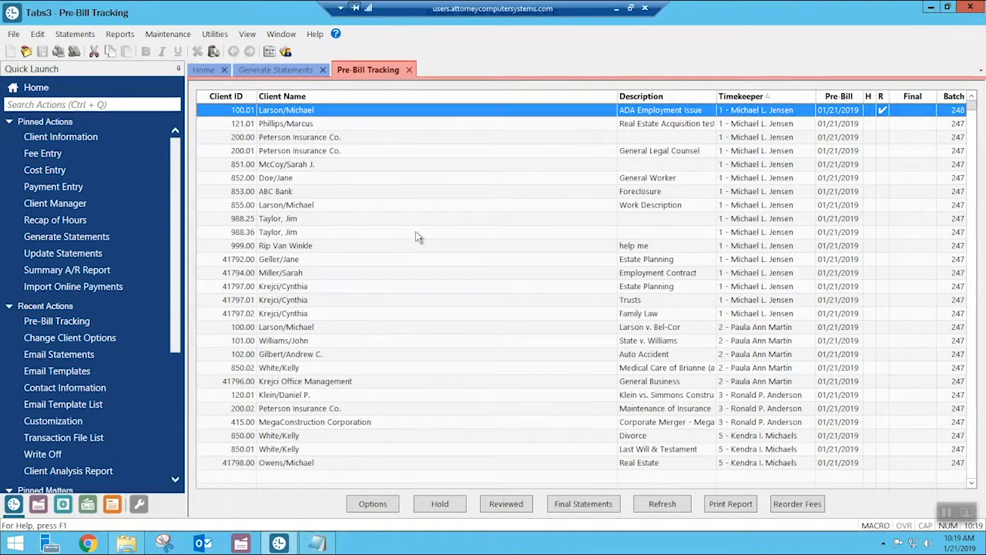
pyautogui.click(436, 506)
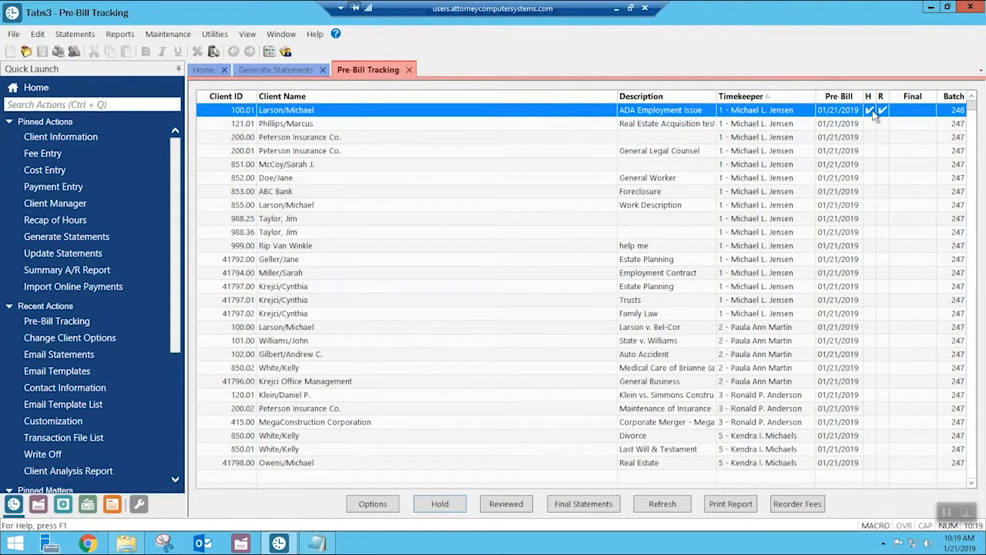
# - Mark the Real Estate Acquisition pre-bill as reviewed and on hold, and clear both marks again
pyautogui.click(282, 124)
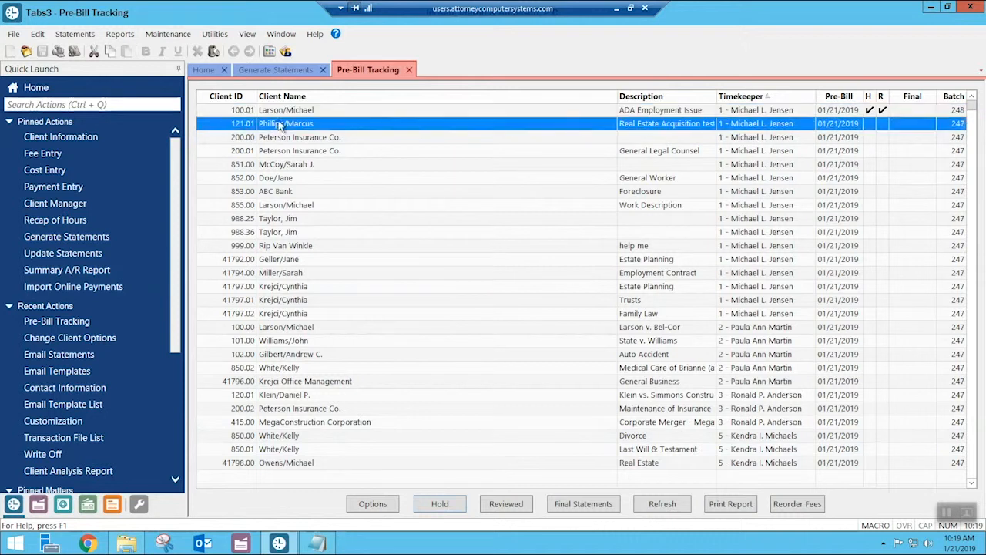
pyautogui.click(506, 504)
pyautogui.click(444, 503)
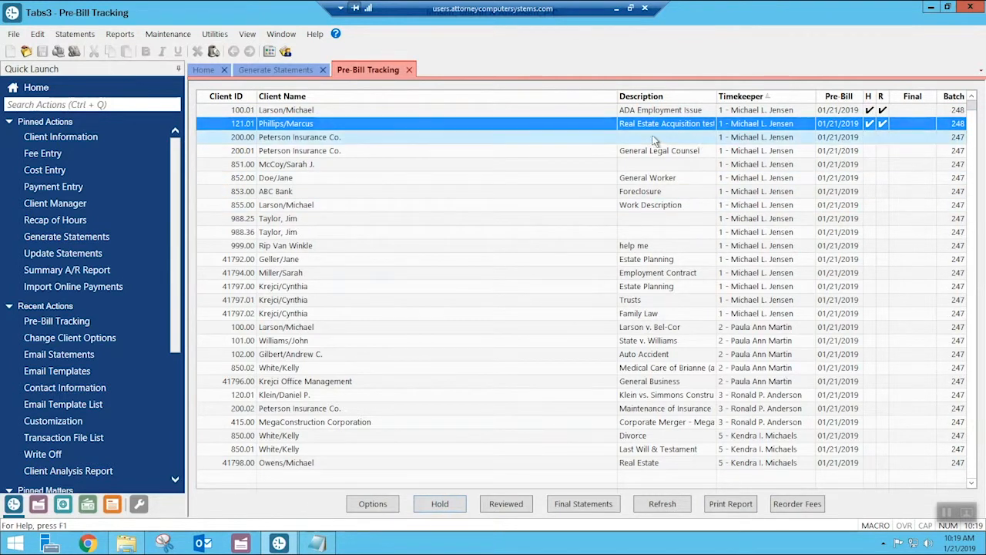
pyautogui.doubleClick(534, 126)
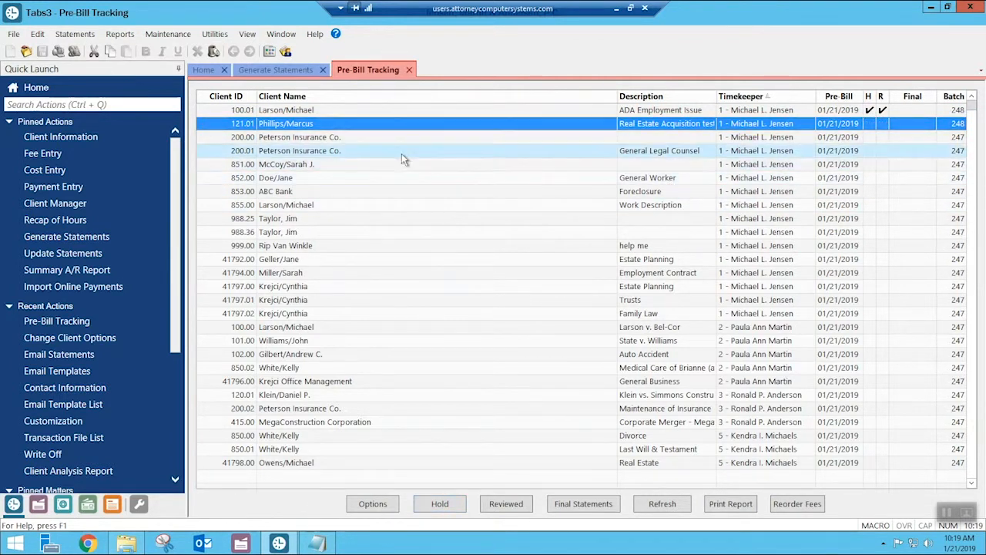
# - Mark the second, fifth, eighth, tenth and twelfth pre-bills in the list as reviewed together
pyautogui.keyDown('ctrl'); pyautogui.click(293, 164); pyautogui.keyUp('ctrl')
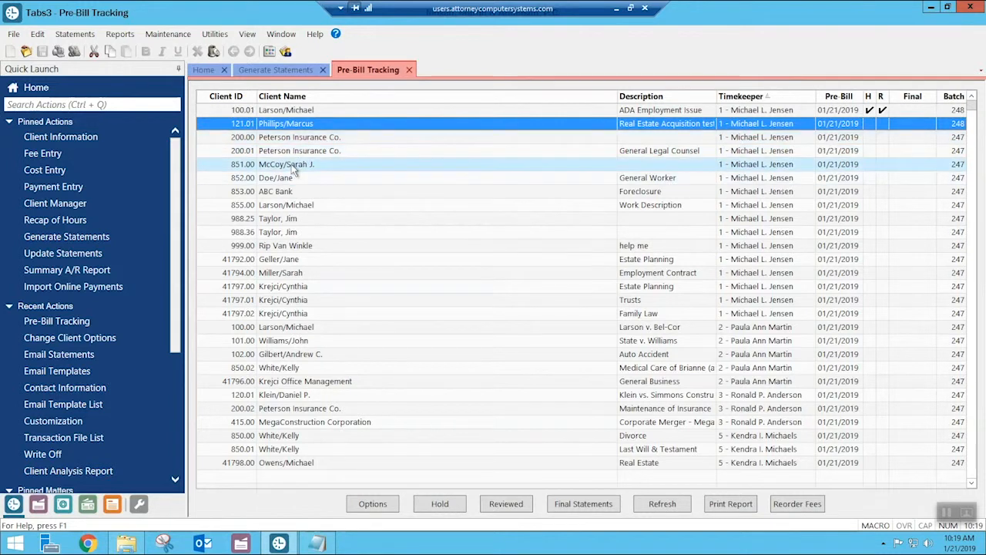
pyautogui.keyDown('ctrl'); pyautogui.click(298, 205); pyautogui.keyUp('ctrl')
pyautogui.keyDown('ctrl'); pyautogui.click(304, 232); pyautogui.keyUp('ctrl')
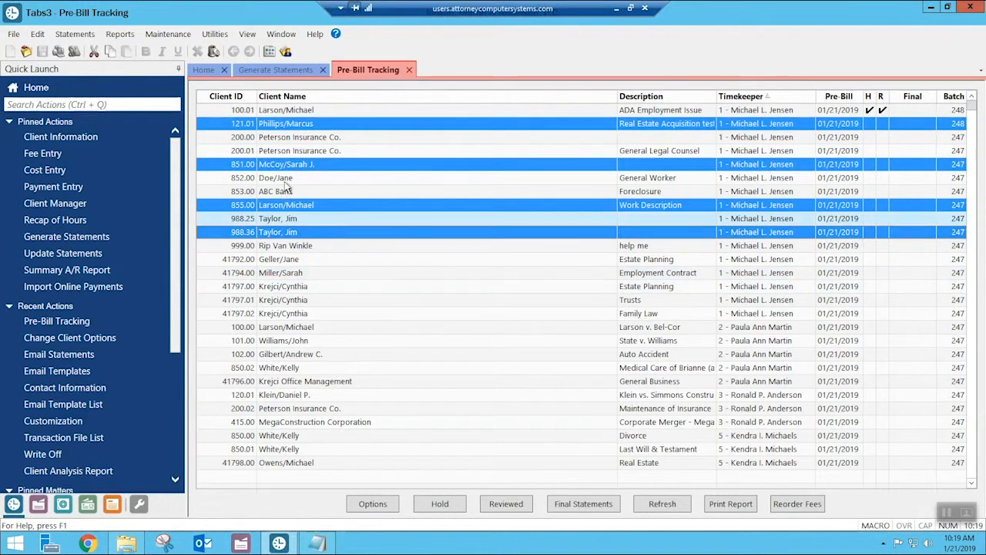
pyautogui.keyDown('ctrl'); pyautogui.click(280, 260); pyautogui.keyUp('ctrl')
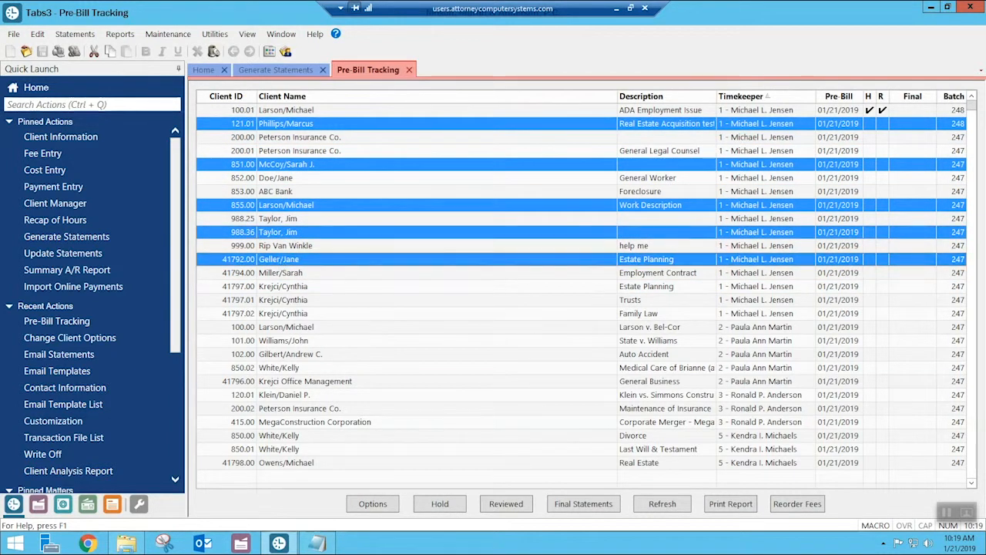
pyautogui.click(502, 507)
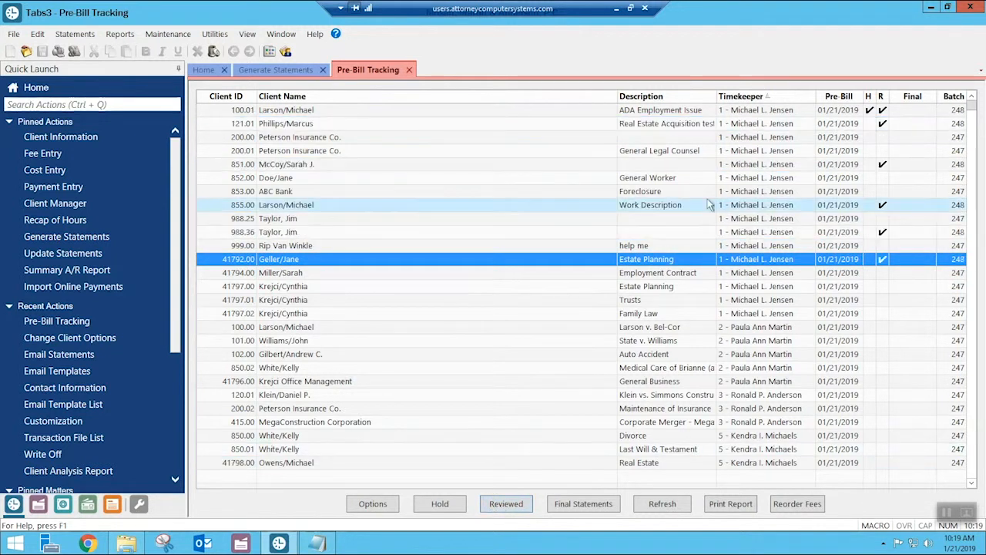
# - Place the third, fourth, sixth, seventh, ninth and eleventh pre-bills in the list on hold together
pyautogui.click(881, 137)
pyautogui.keyDown('ctrl'); pyautogui.click(881, 151); pyautogui.keyUp('ctrl')
pyautogui.keyDown('ctrl'); pyautogui.click(878, 177); pyautogui.keyUp('ctrl')
pyautogui.keyDown('ctrl'); pyautogui.click(876, 191); pyautogui.keyUp('ctrl')
pyautogui.keyDown('ctrl'); pyautogui.click(866, 219); pyautogui.keyUp('ctrl')
pyautogui.keyDown('ctrl'); pyautogui.click(861, 245); pyautogui.keyUp('ctrl')
pyautogui.click(444, 503)
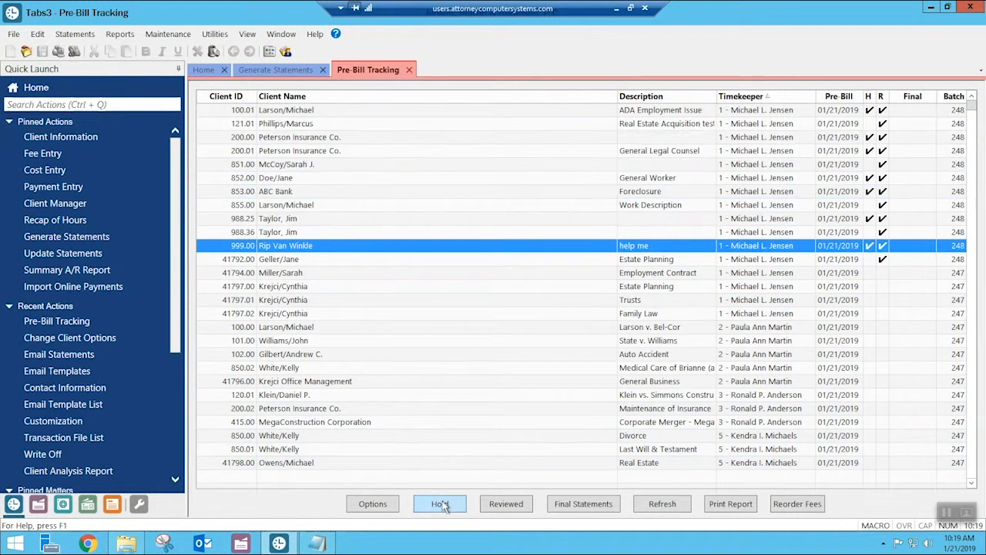
# - Try selecting only the first and twelfth pre-bills together, and then the whole range from the first to the twelfth
pyautogui.click(869, 110)
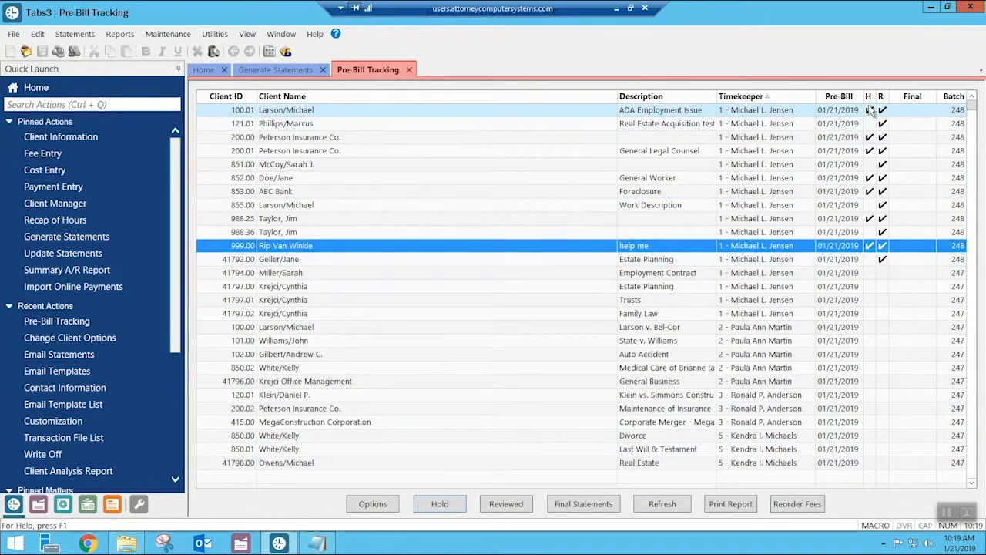
pyautogui.keyDown('ctrl'); pyautogui.click(871, 260); pyautogui.keyUp('ctrl')
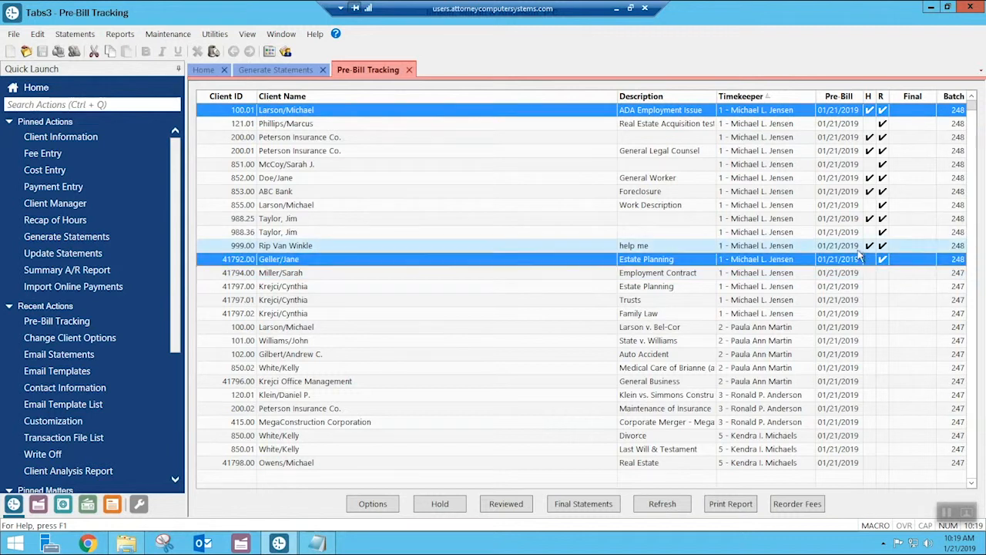
pyautogui.click(809, 112)
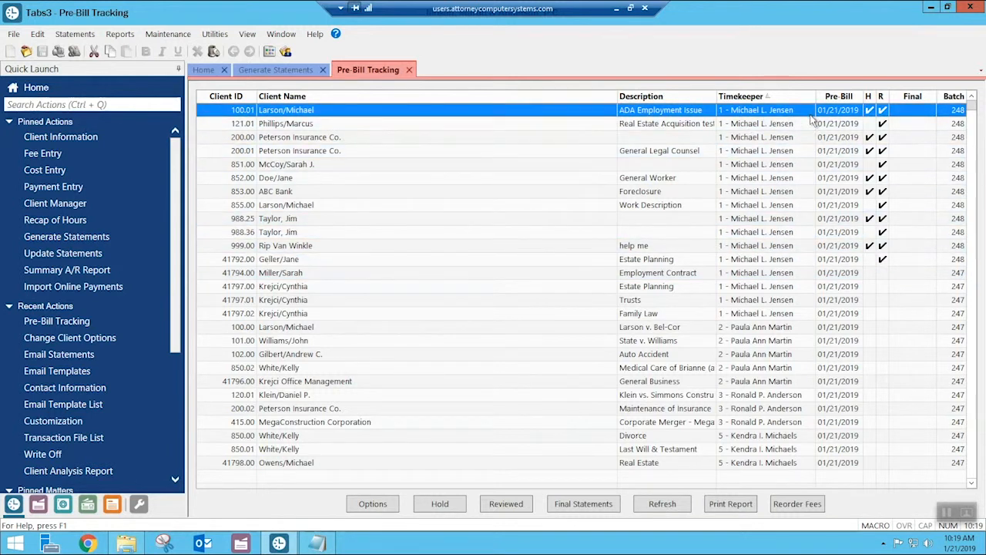
pyautogui.keyDown('shift'); pyautogui.click(678, 259); pyautogui.keyUp('shift')
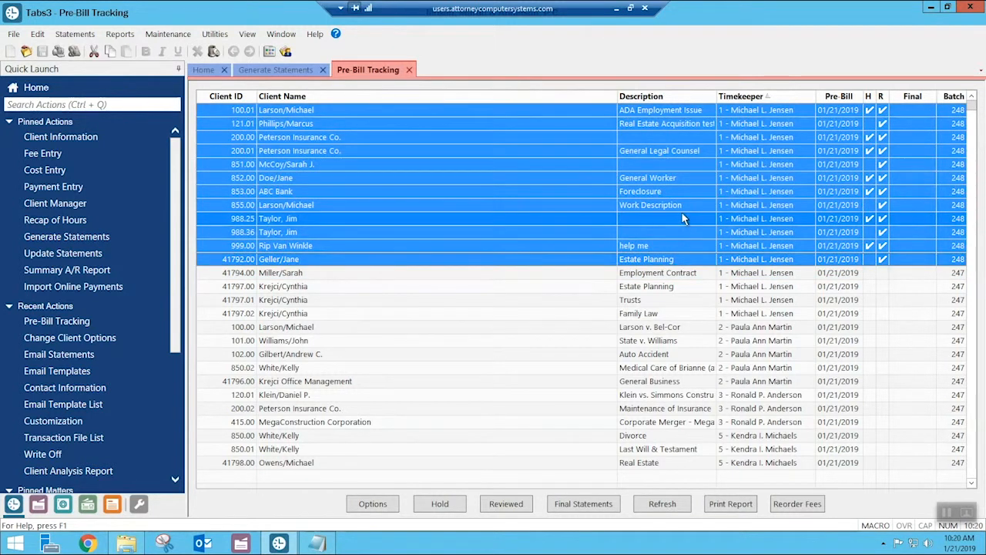
# - Clear the hold and reviewed marks from each of the first twelve pre-bills
pyautogui.click(663, 178)
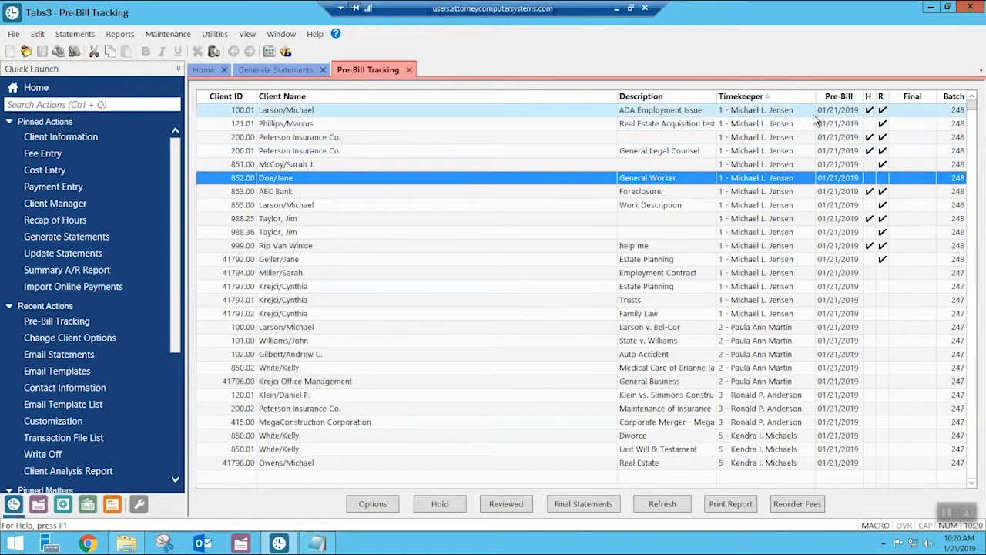
pyautogui.click(815, 112)
pyautogui.click(820, 123)
pyautogui.click(828, 137)
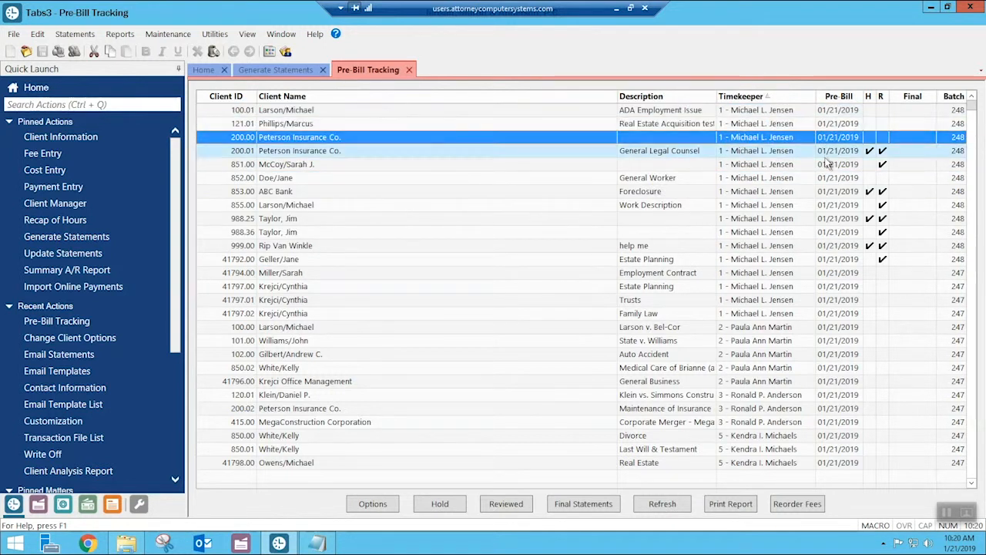
pyautogui.click(826, 151)
pyautogui.click(825, 165)
pyautogui.click(824, 192)
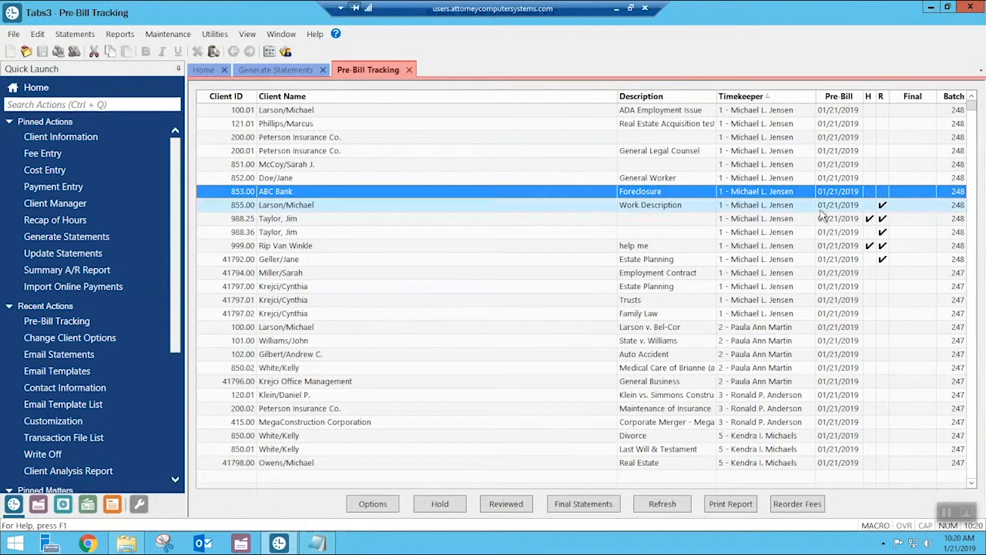
pyautogui.click(823, 218)
pyautogui.click(824, 205)
pyautogui.click(825, 218)
pyautogui.click(826, 232)
pyautogui.click(827, 245)
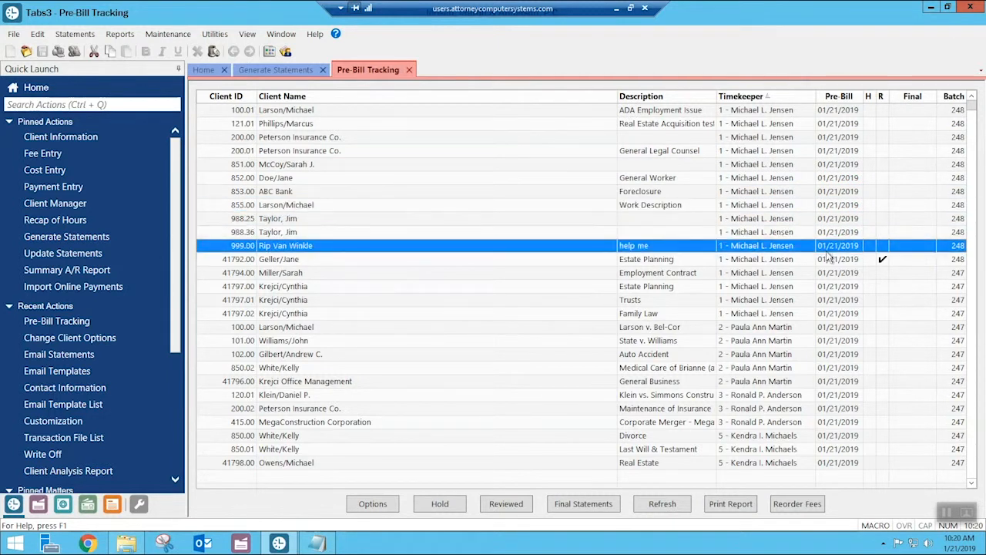
pyautogui.click(827, 259)
# - Mark the first four pre-bills as reviewed together, from ADA Employment Issue through General Legal Counsel
pyautogui.click(678, 112)
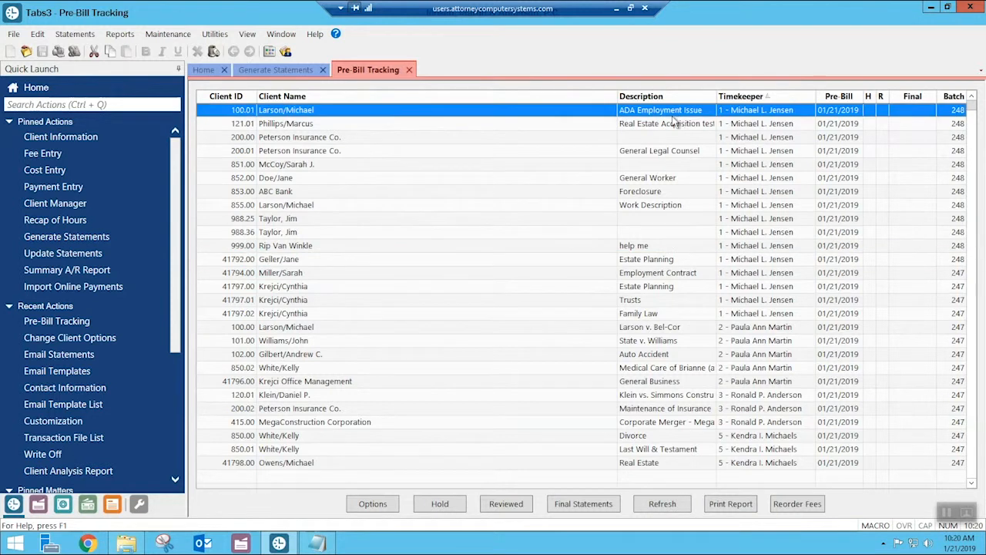
pyautogui.keyDown('shift'); pyautogui.click(678, 150); pyautogui.keyUp('shift')
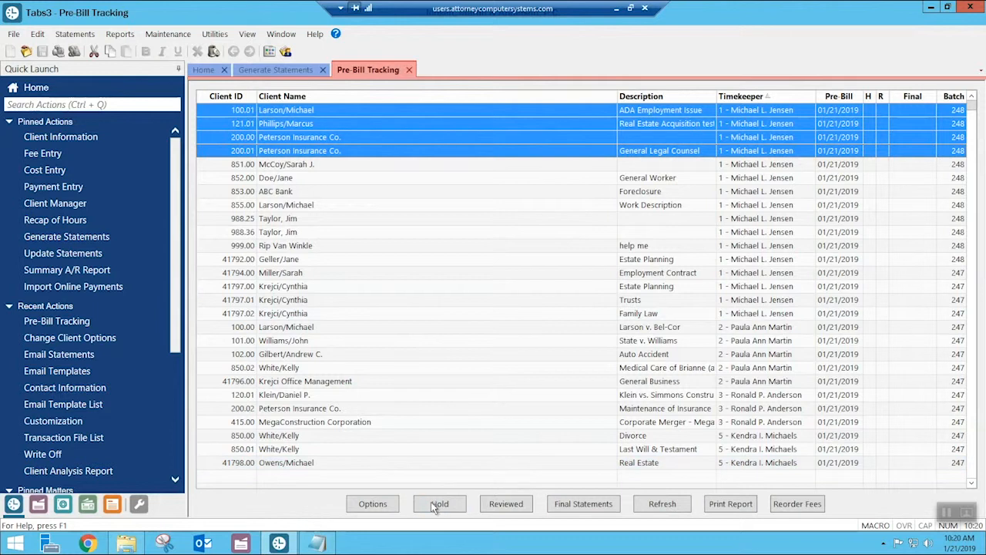
pyautogui.click(503, 505)
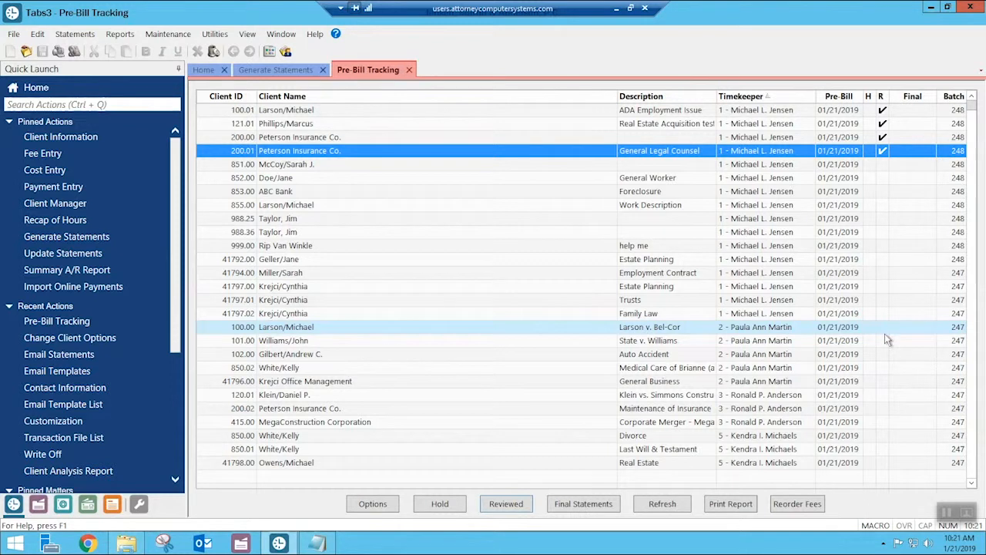
# - Filter the pre-bill list to primary timekeeper 1 through 1
pyautogui.click(370, 509)
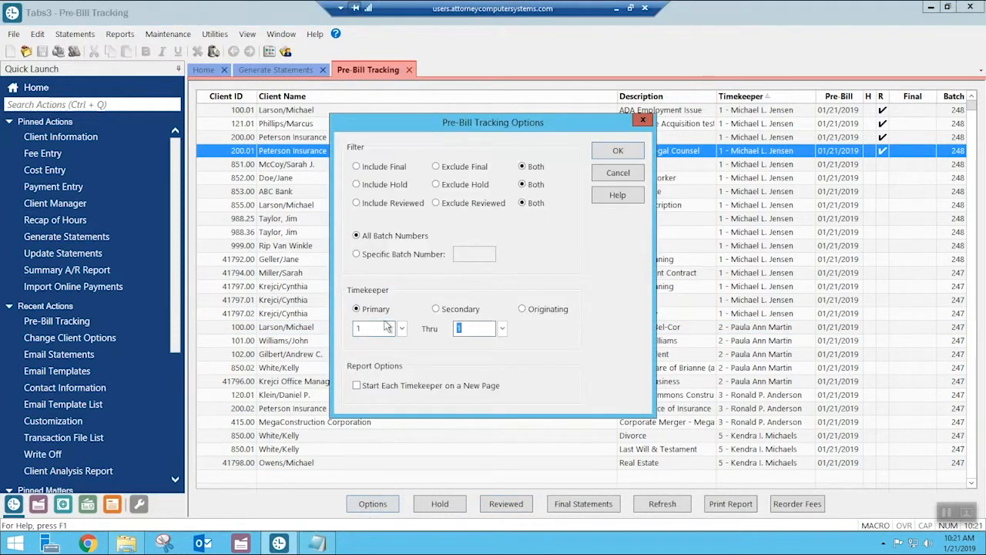
pyautogui.click(617, 154)
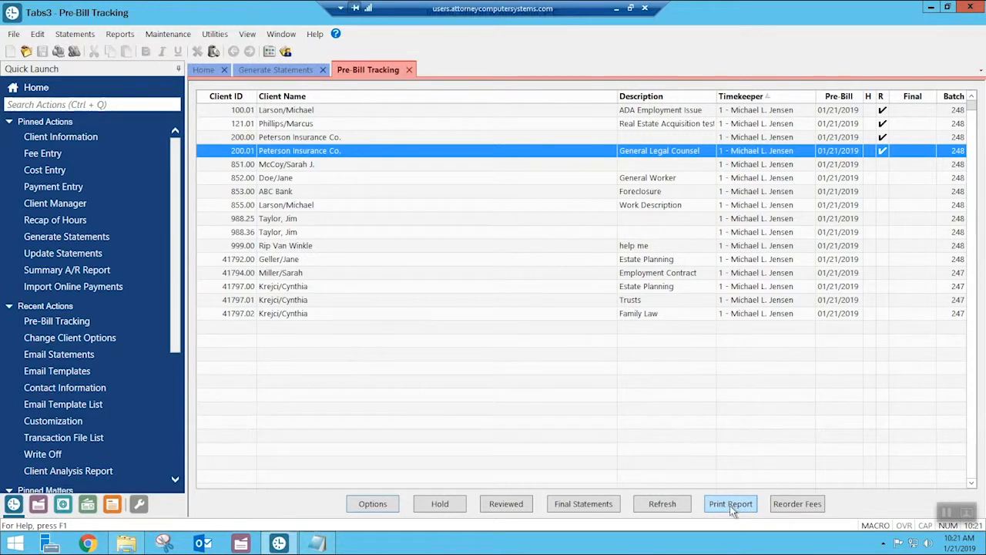
# - Clear the reviewed marks on the first four pre-bills, and mark every pre-bill in the filtered list as reviewed together
pyautogui.click(883, 151)
pyautogui.click(883, 138)
pyautogui.click(883, 123)
pyautogui.click(882, 110)
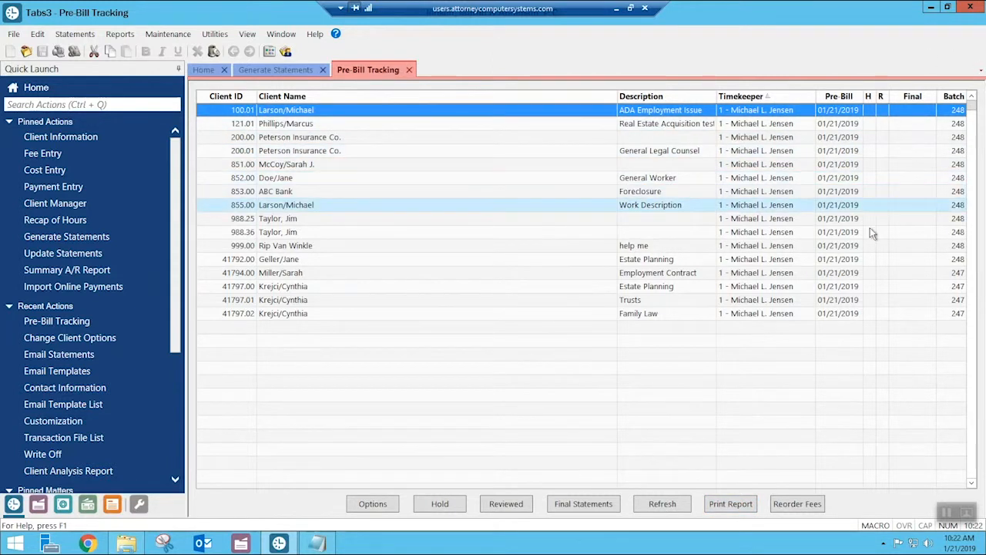
pyautogui.keyDown('shift'); pyautogui.click(871, 314); pyautogui.keyUp('shift')
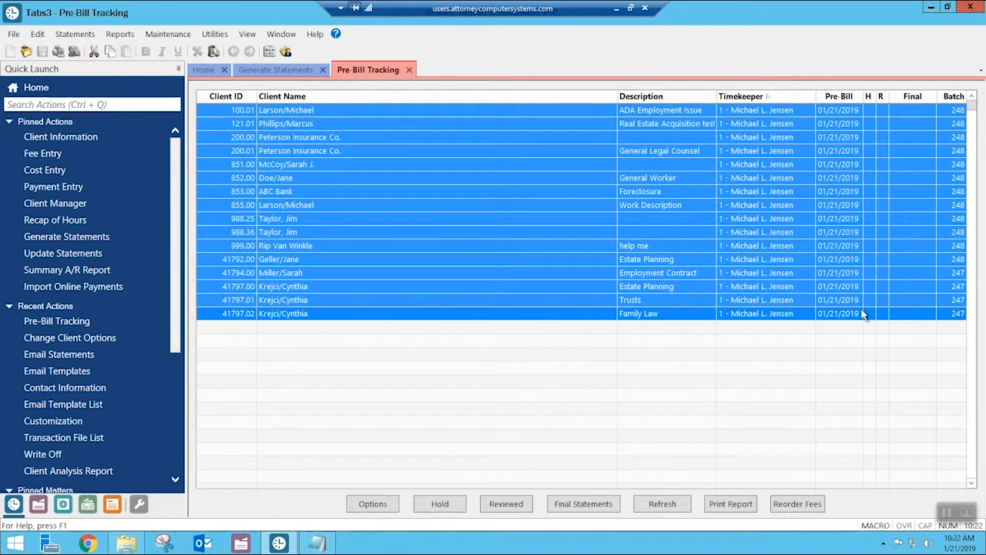
pyautogui.click(507, 504)
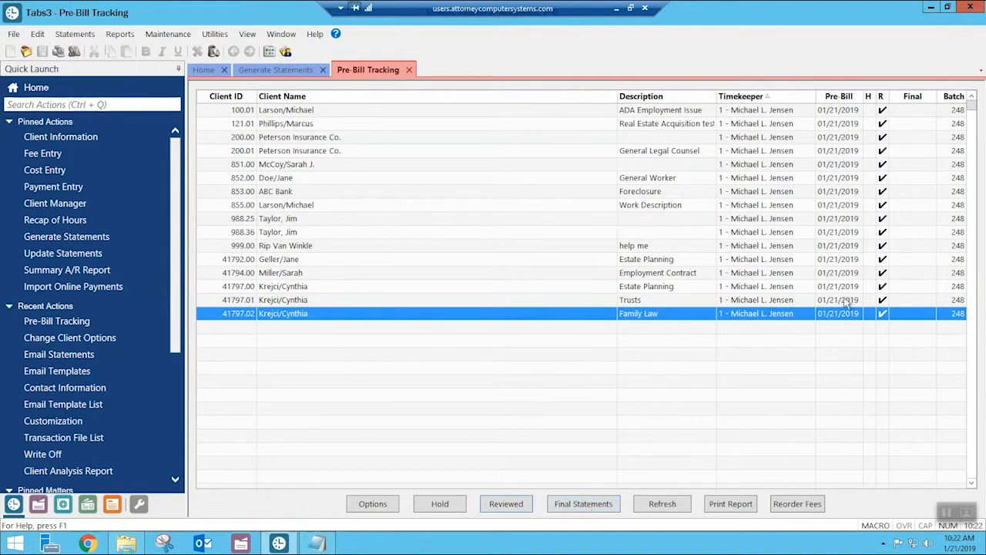
# - Place the tenth and ninth pre-bills and the ABC Bank Foreclosure pre-bill on hold
pyautogui.click(766, 232)
pyautogui.click(451, 506)
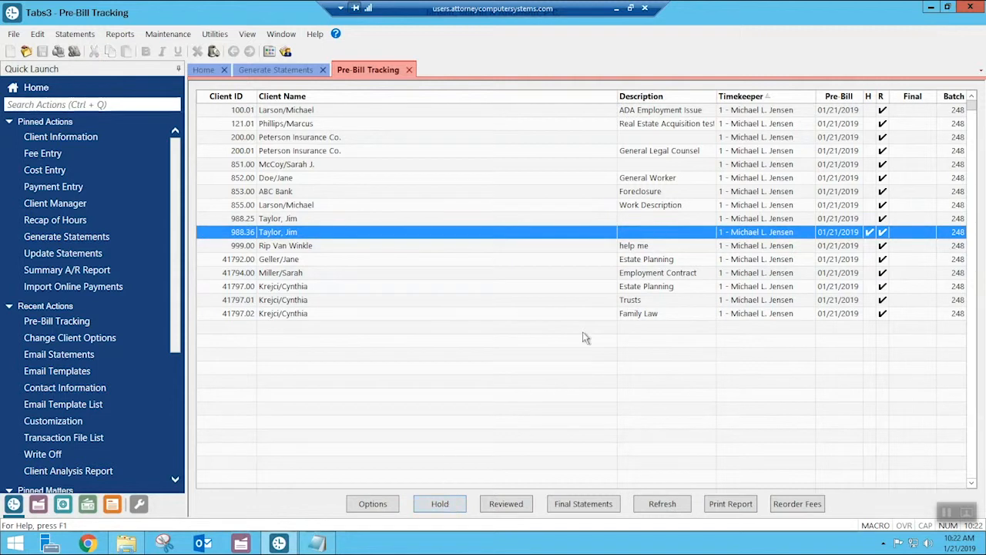
pyautogui.click(453, 500)
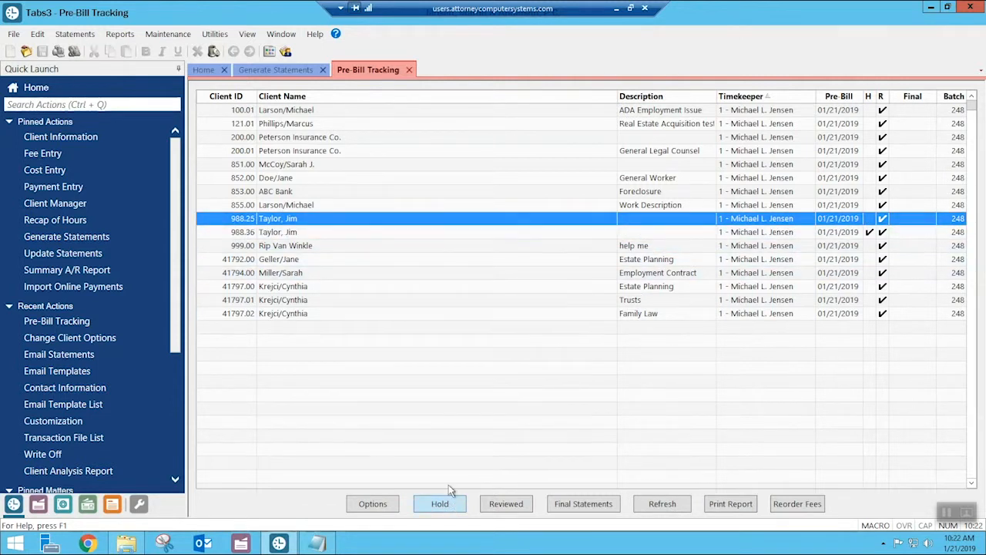
pyautogui.click(643, 192)
pyautogui.click(451, 502)
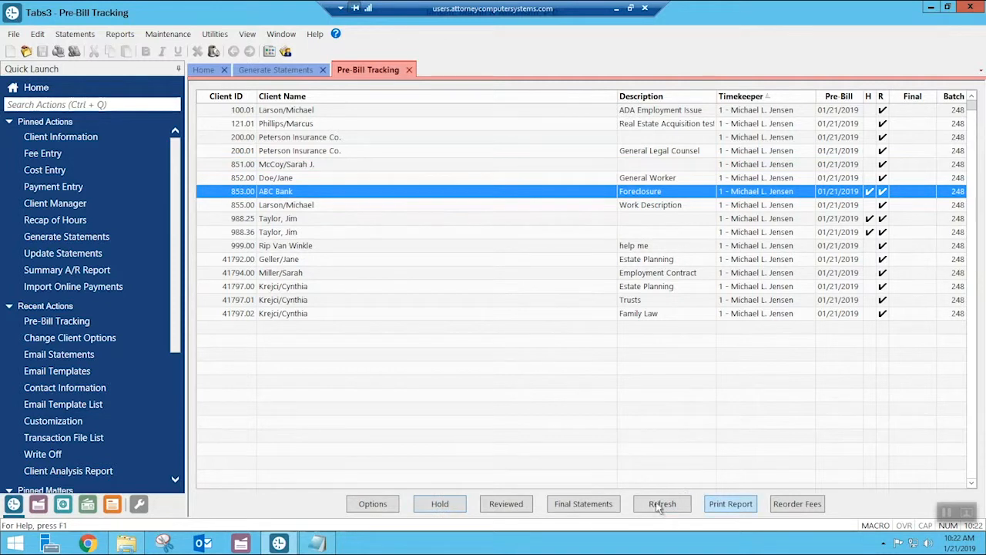
# - Start final statements from the tracked pre-bills, accepting other users' changes, and set the statement date to 01/21/2019
pyautogui.click(586, 510)
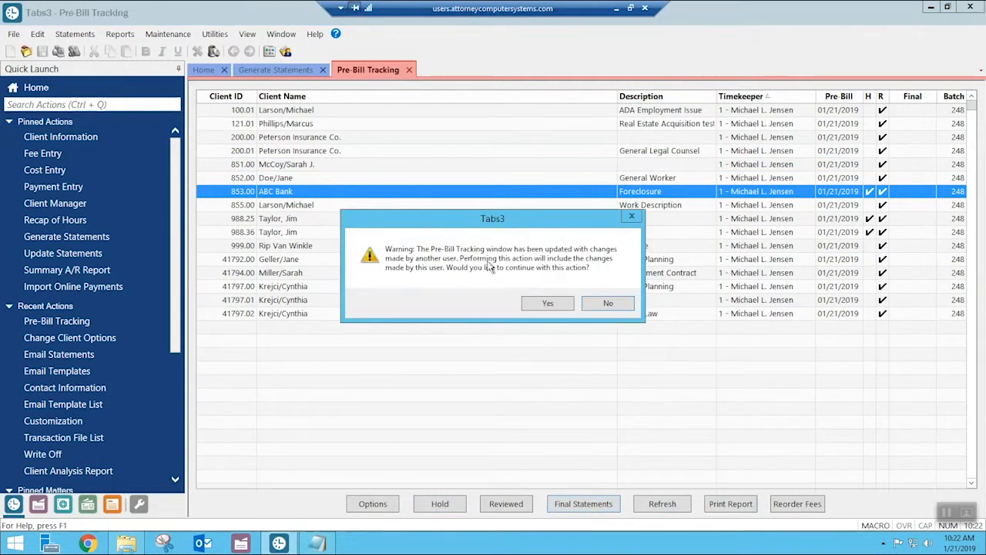
pyautogui.click(546, 306)
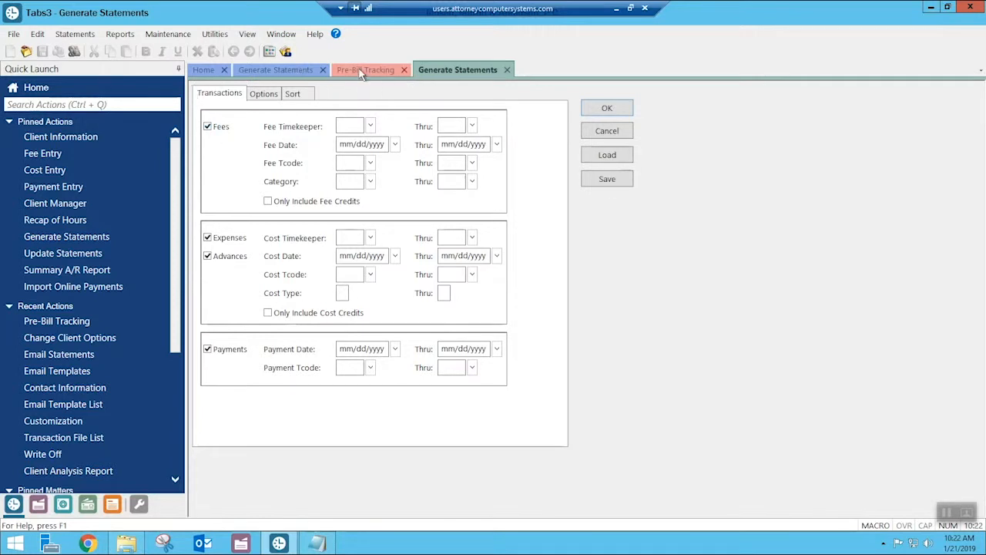
pyautogui.click(489, 144)
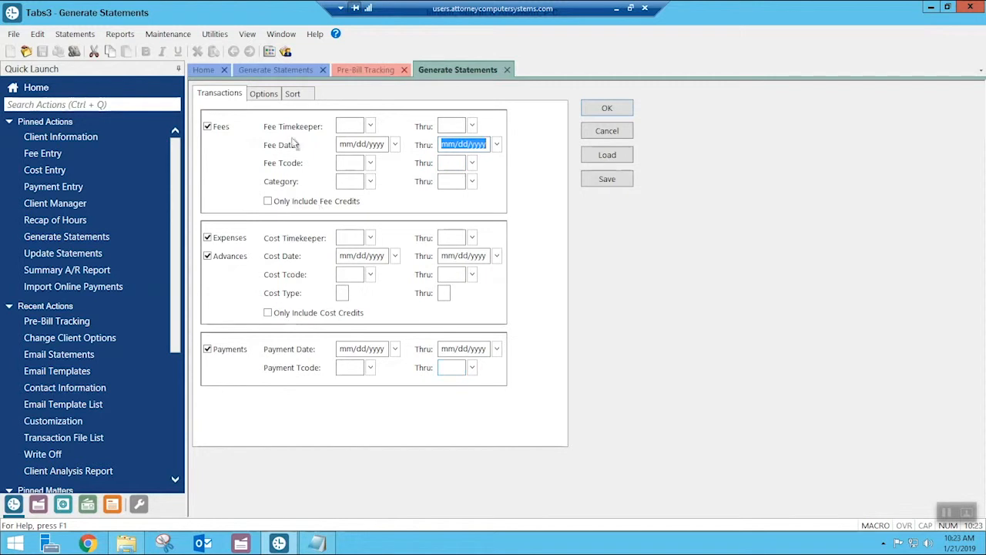
pyautogui.click(259, 95)
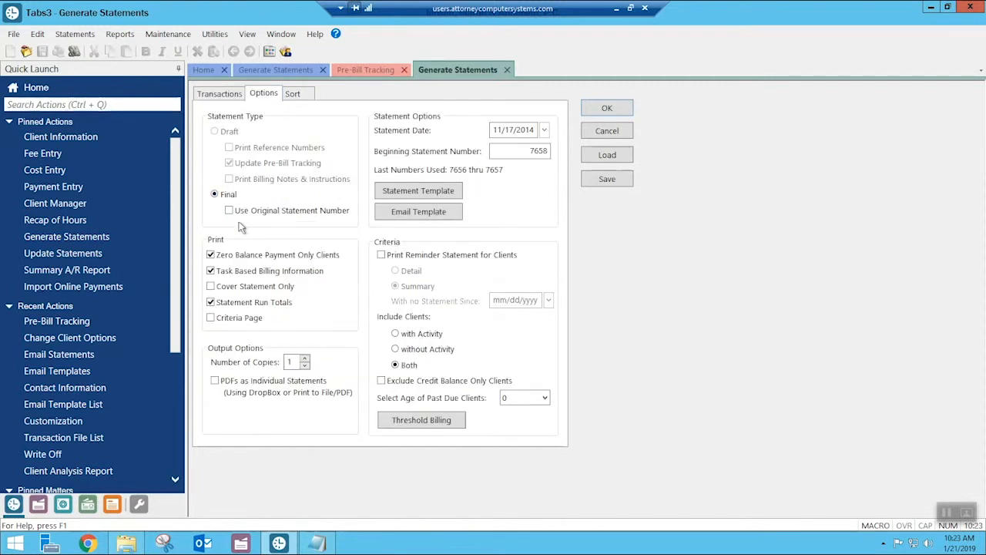
pyautogui.moveTo(536, 130); pyautogui.dragTo(447, 130)
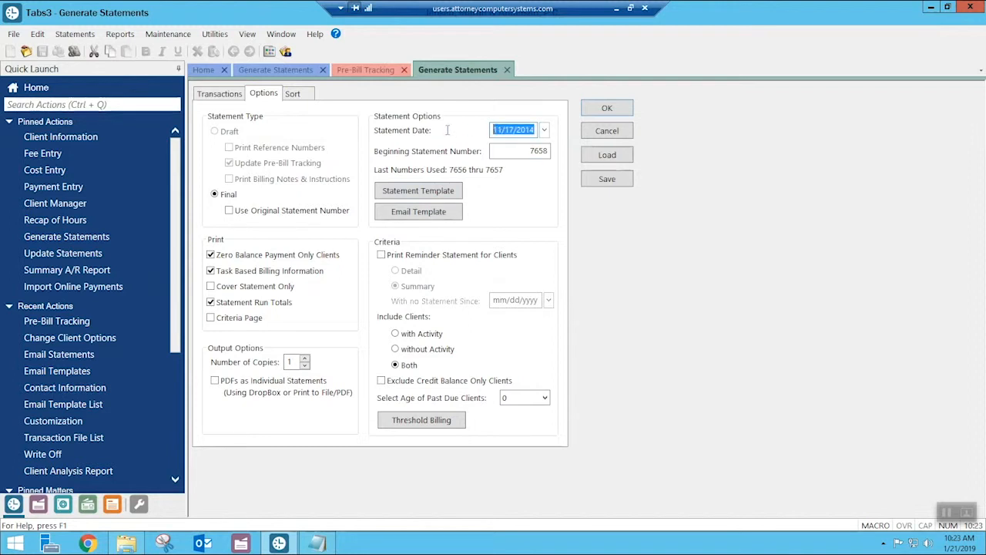
pyautogui.write('012119')
pyautogui.press('Tab')
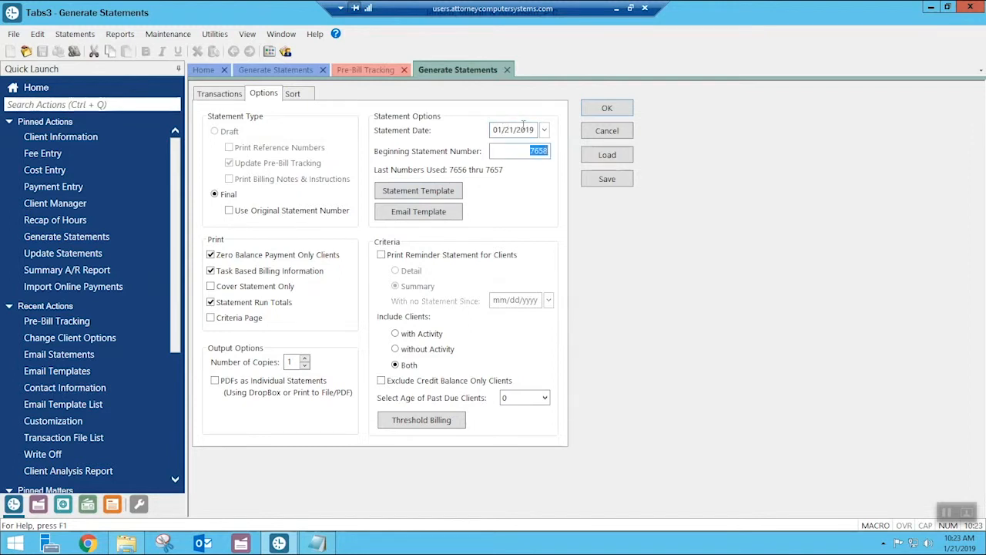
# - Generate the final statements with the specified statement date, and skip viewing the report errors
pyautogui.click(608, 108)
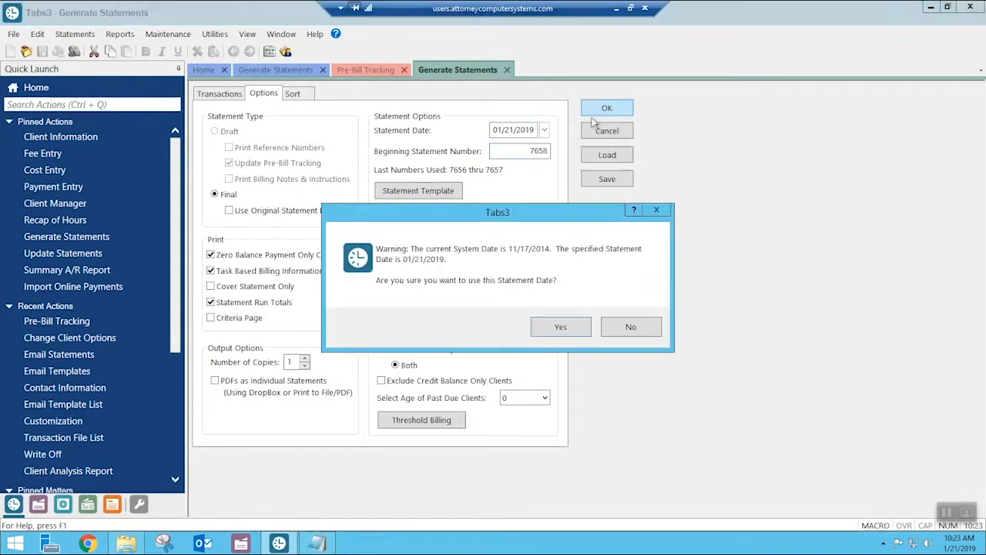
pyautogui.click(552, 330)
pyautogui.click(520, 349)
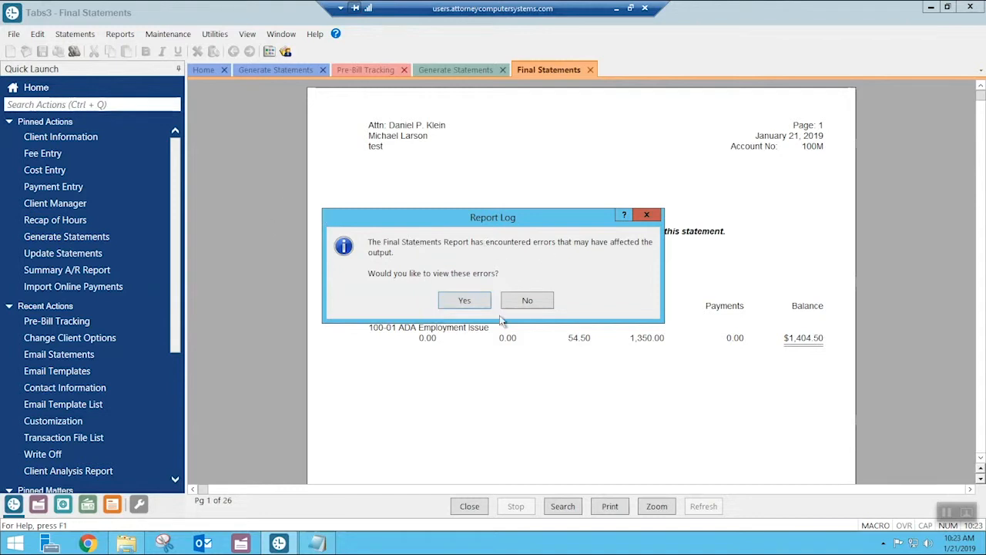
pyautogui.click(526, 301)
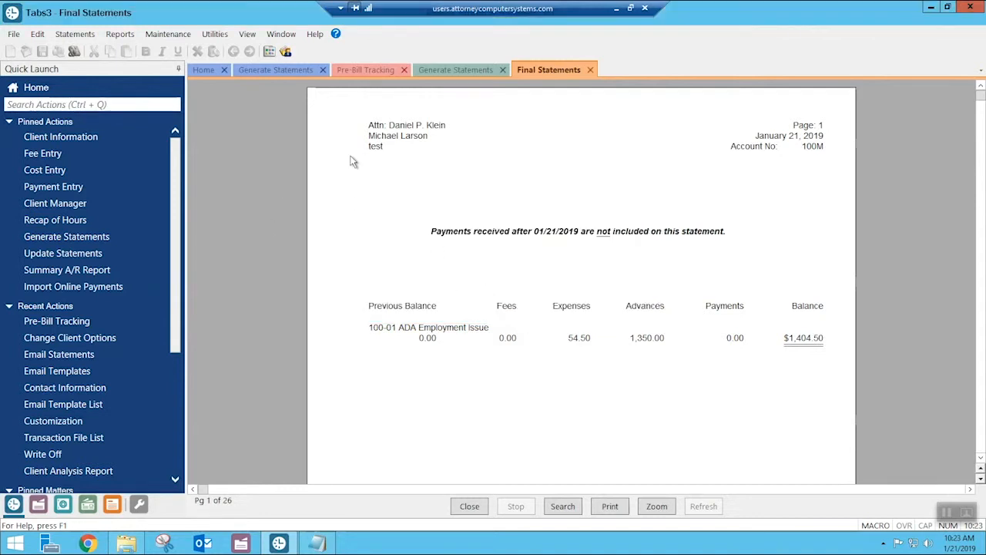
# - Look through the first pages of the final statements, close the preview and return to Pre-Bill Tracking
pyautogui.scroll(-10, 407, 266)
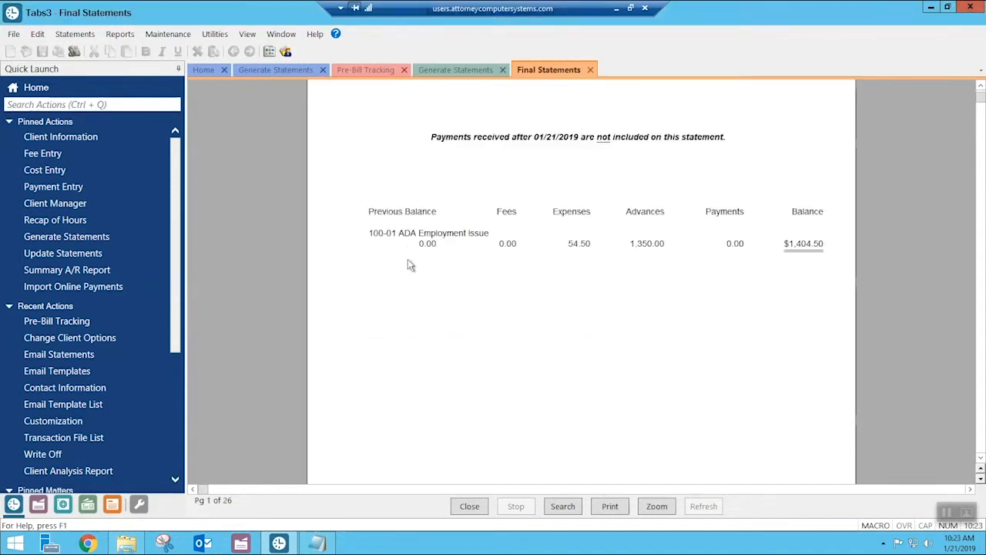
pyautogui.scroll(-5, 385, 327)
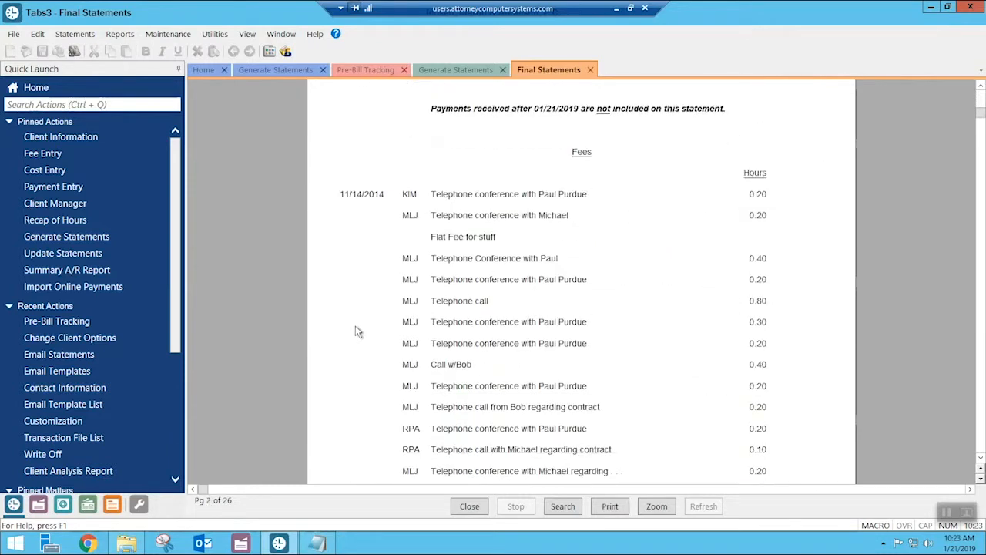
pyautogui.click(469, 506)
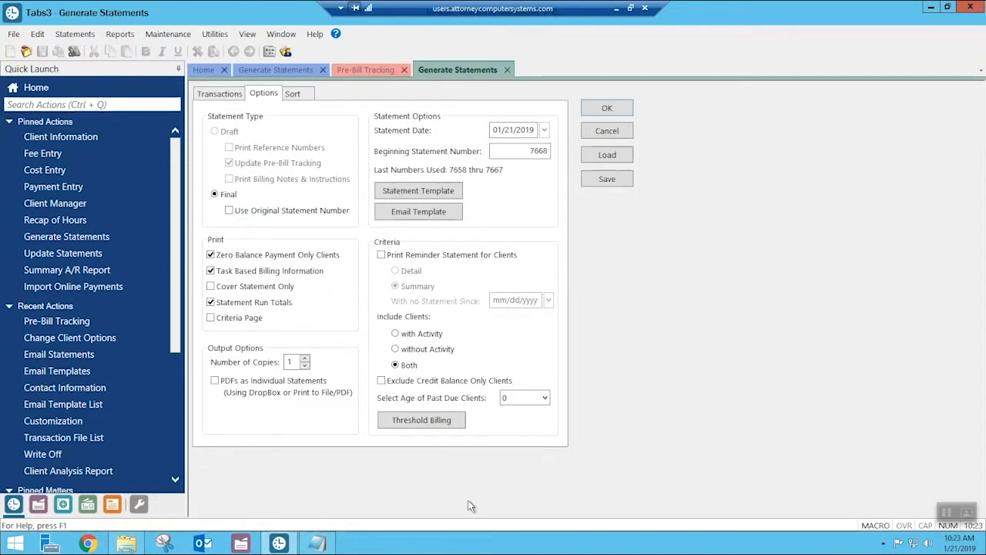
pyautogui.click(368, 71)
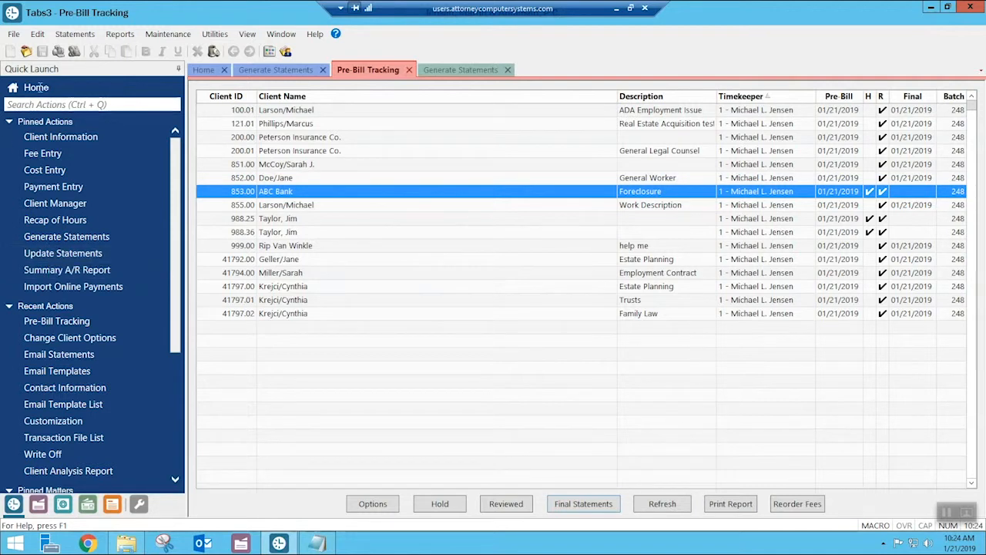
# - Update the statements for primary timekeeper 1 through 1, leaving the client ID range blank
pyautogui.click(88, 254)
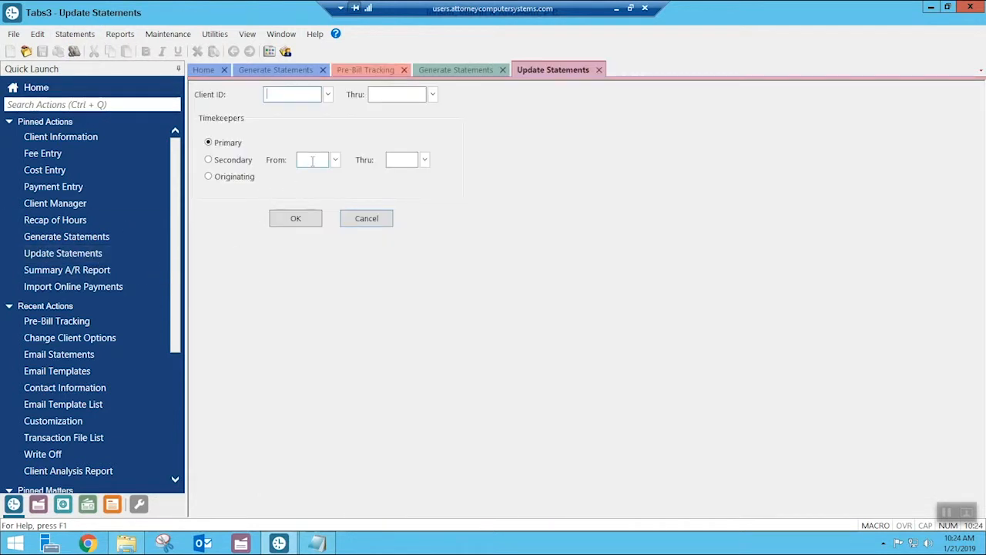
pyautogui.write('1')
pyautogui.press('Tab')
pyautogui.write('1')
pyautogui.click(295, 218)
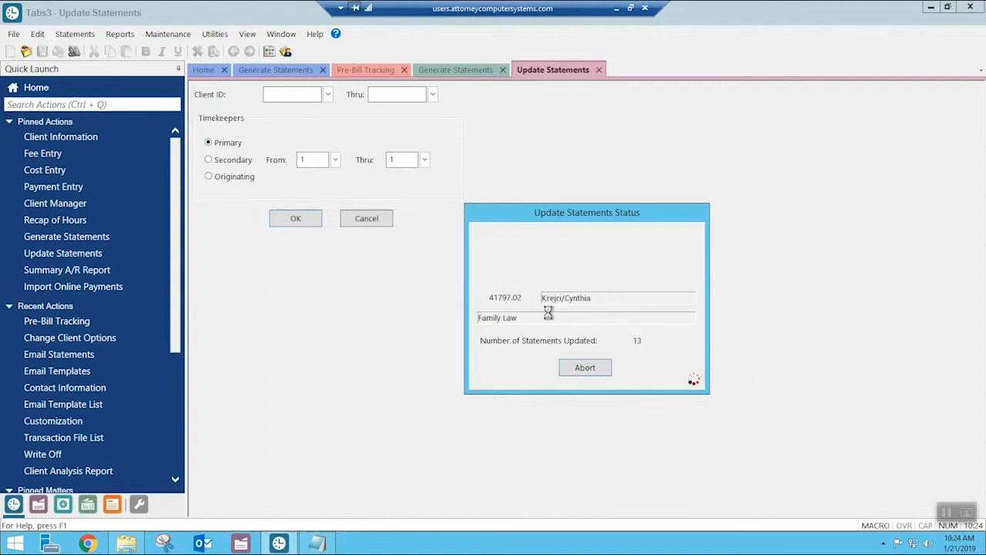
# - Close the statement update without producing its verification list, and refresh the Pre-Bill Tracking list
pyautogui.click(583, 368)
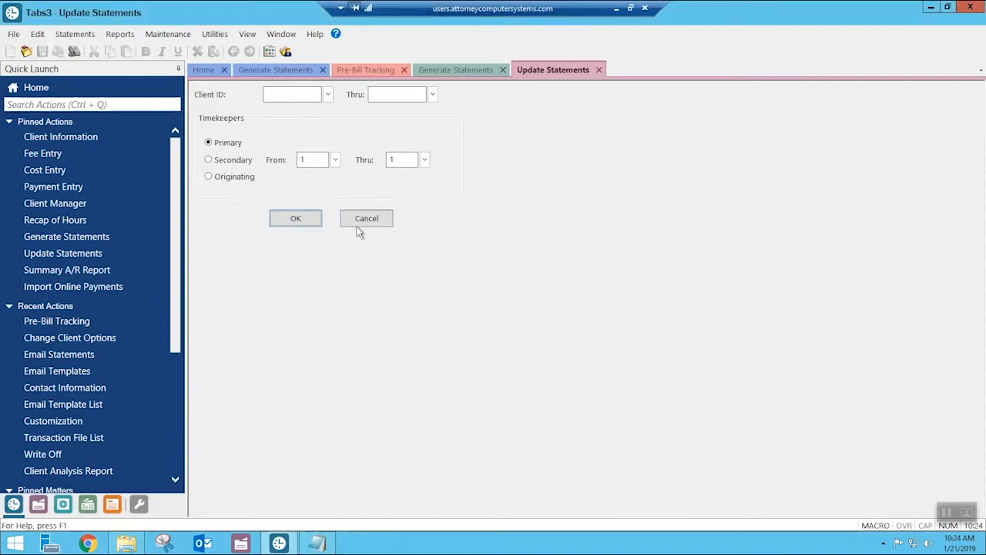
pyautogui.click(360, 218)
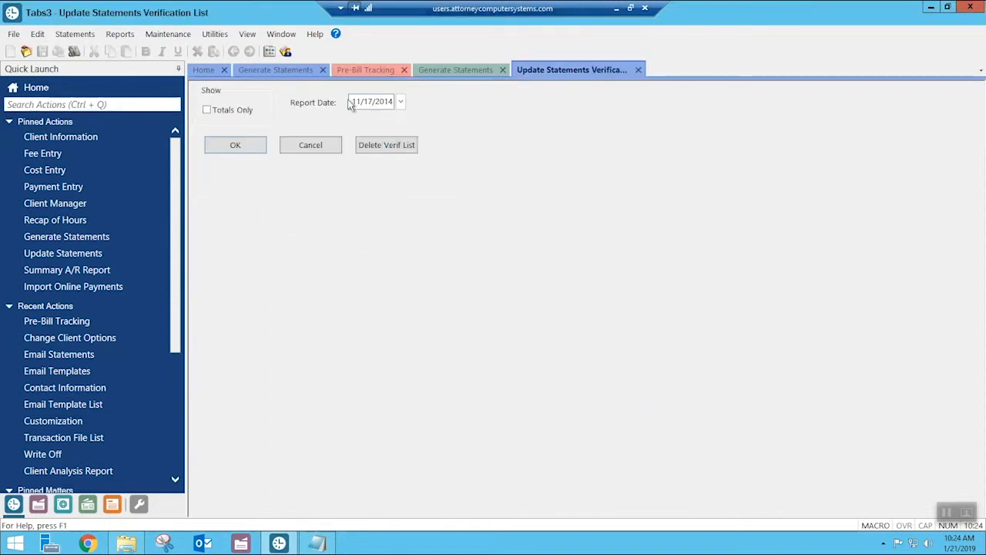
pyautogui.click(289, 148)
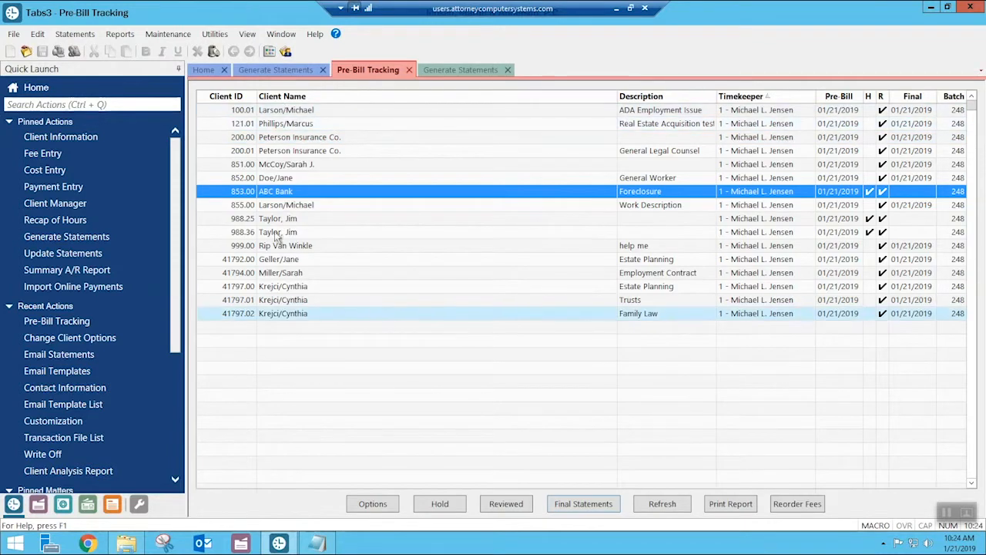
pyautogui.click(661, 506)
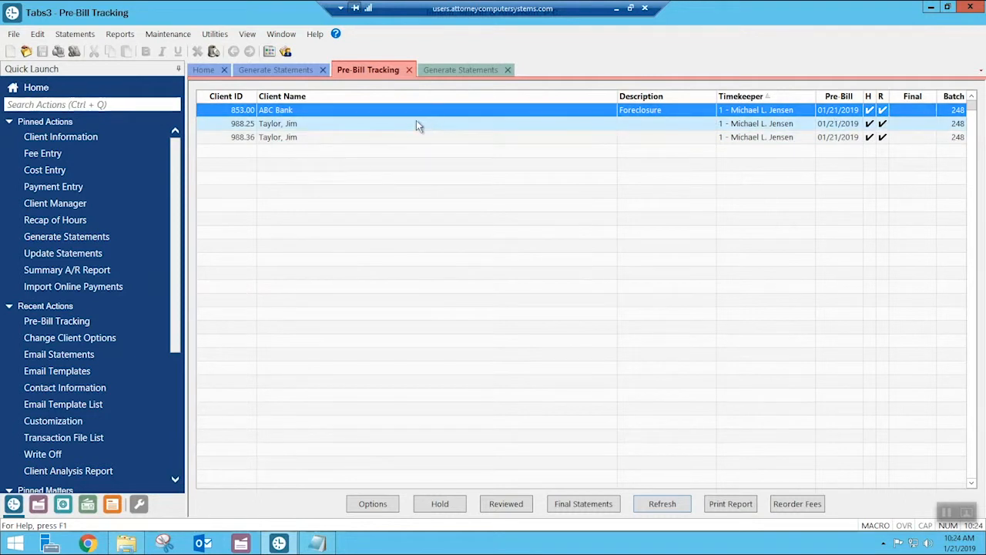
# - Clear the hold and reviewed marks from ABC Bank and the two other pre-bills remaining in Pre-Bill Tracking
pyautogui.keyDown('shift'); pyautogui.click(305, 137); pyautogui.keyUp('shift')
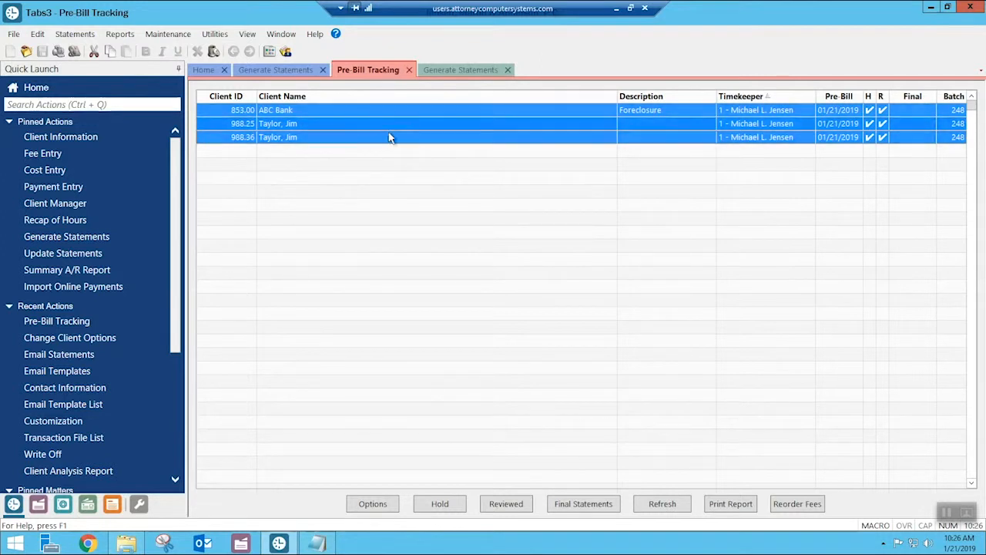
pyautogui.click(882, 110)
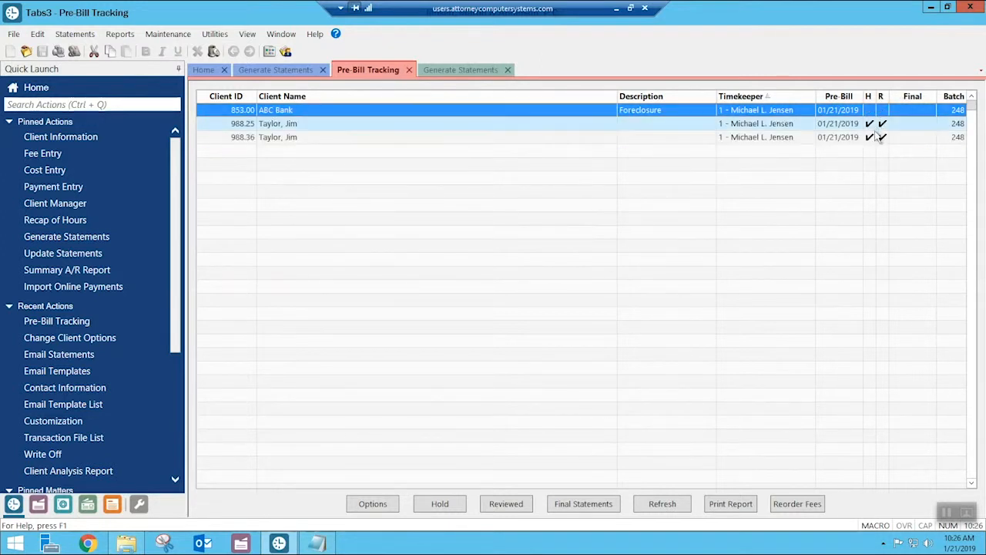
pyautogui.click(879, 123)
pyautogui.click(868, 137)
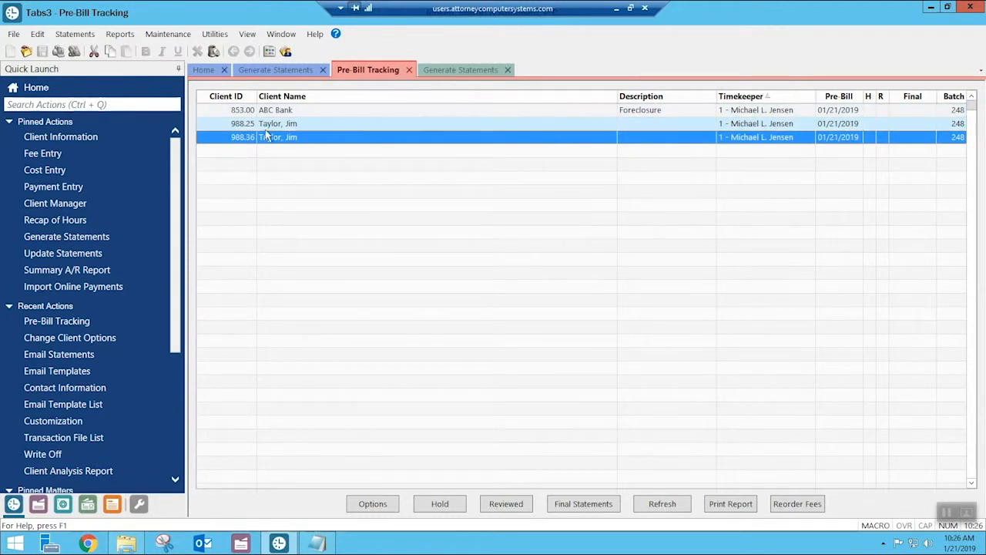
# - View the Reorder Fees list for the second pre-bill, directly below ABC Bank, and close it
pyautogui.click(313, 127)
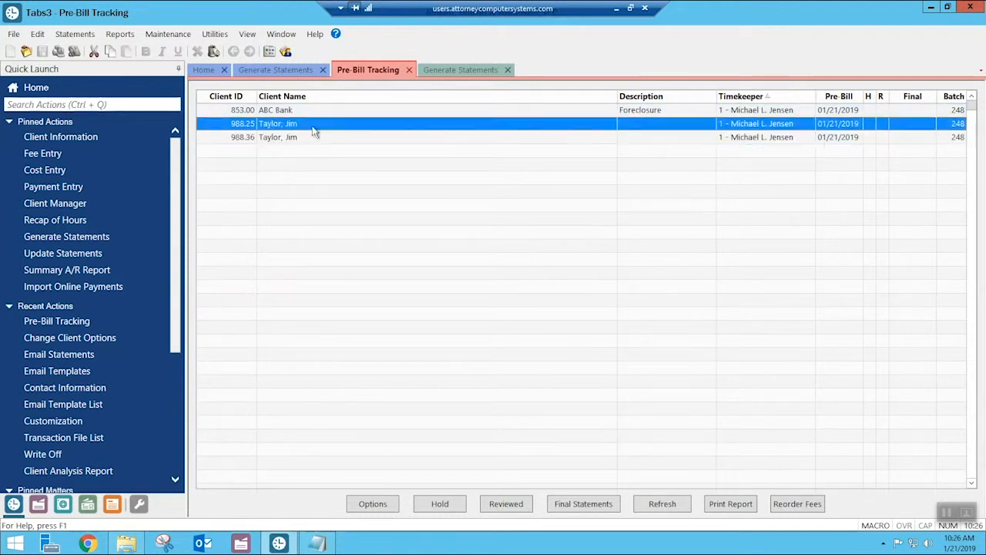
pyautogui.click(805, 504)
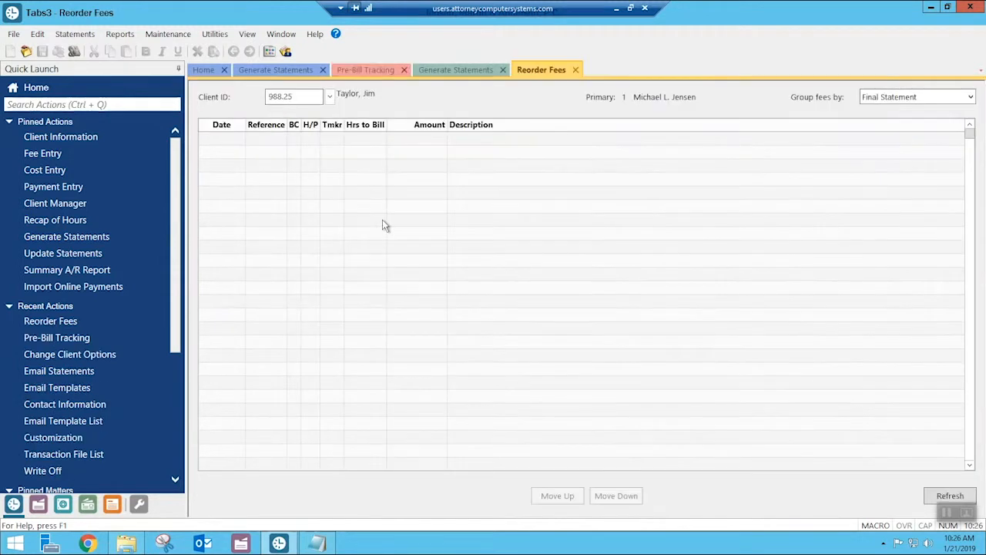
pyautogui.click(576, 70)
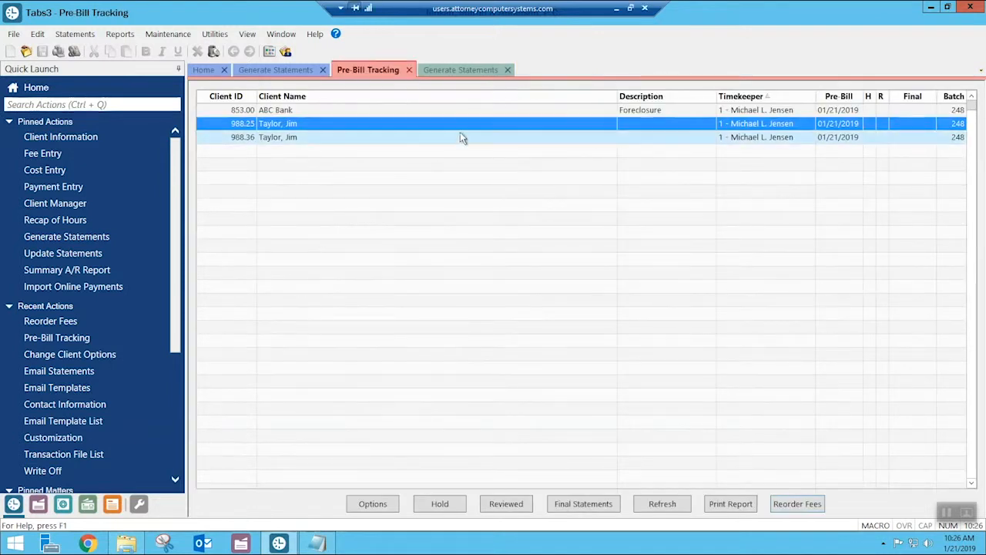
# - Open Reorder Fees for the last pre-bill, examine its fee entries grouped by timekeeper, and return to Pre-Bill Tracking
pyautogui.click(432, 142)
pyautogui.click(791, 502)
pyautogui.click(216, 151)
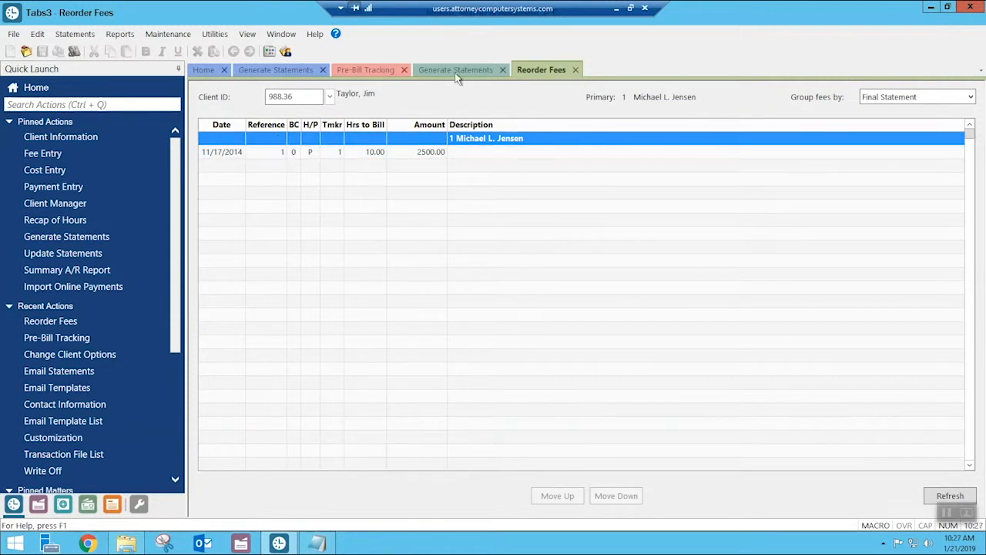
pyautogui.click(393, 71)
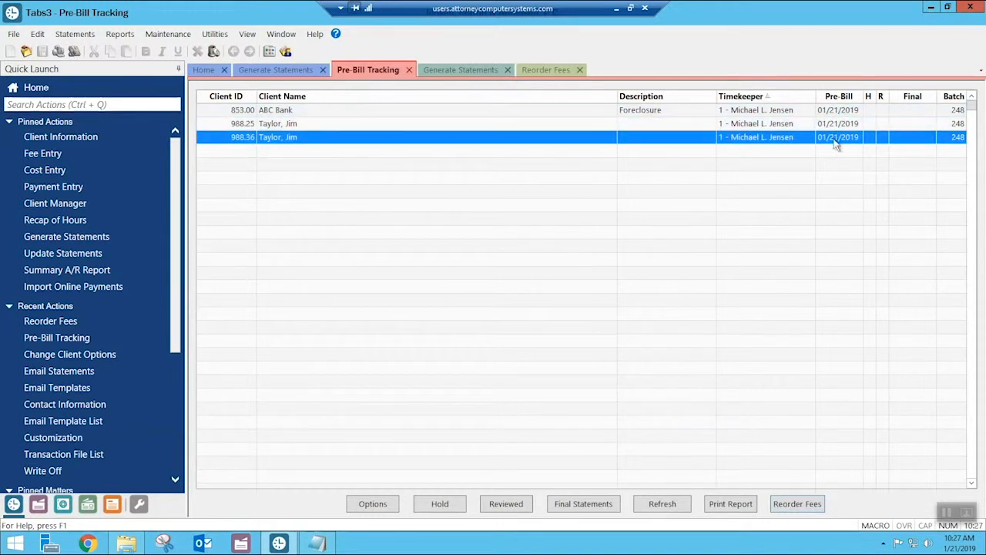
# - Mark the ABC Bank pre-bill and the one below it as reviewed, and place the last pre-bill on hold
pyautogui.click(878, 111)
pyautogui.click(878, 125)
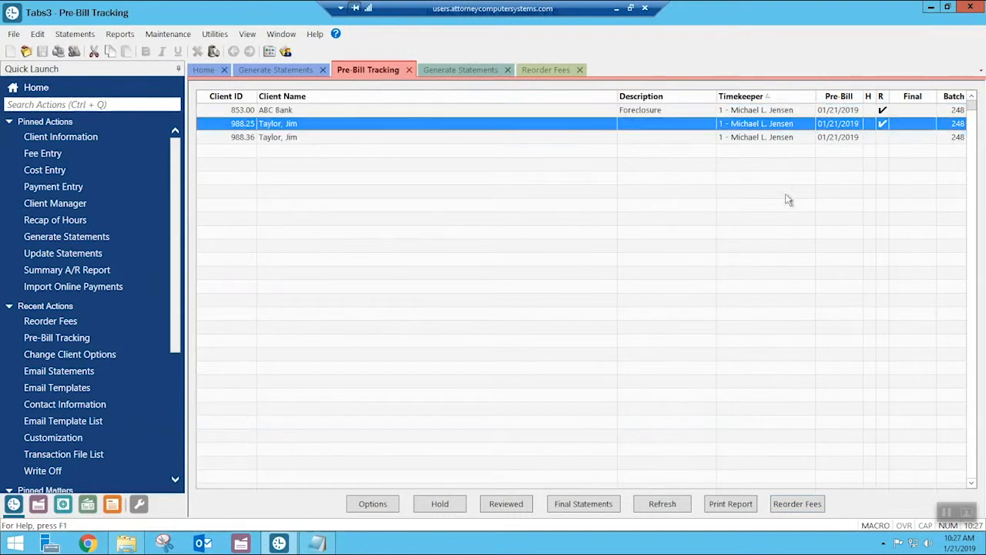
pyautogui.click(861, 139)
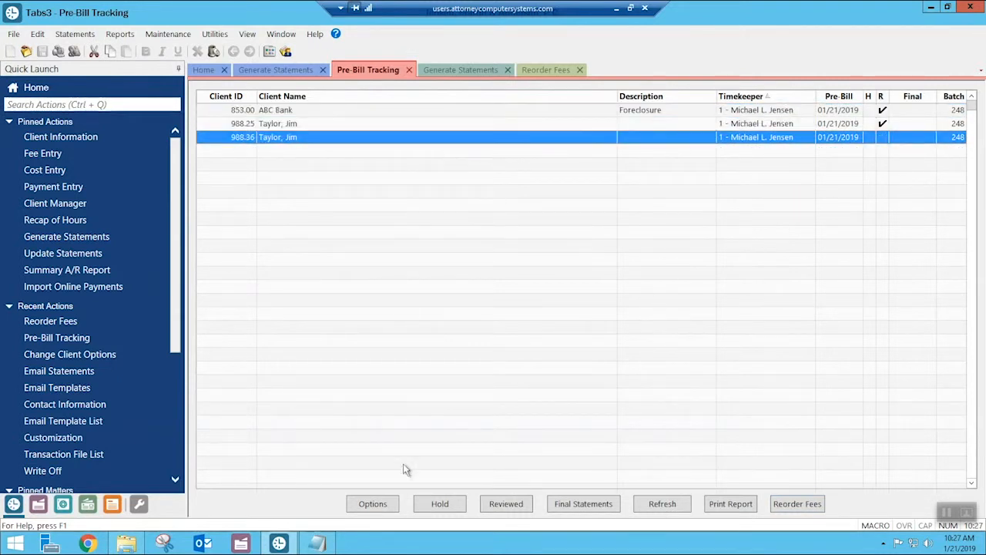
pyautogui.click(440, 506)
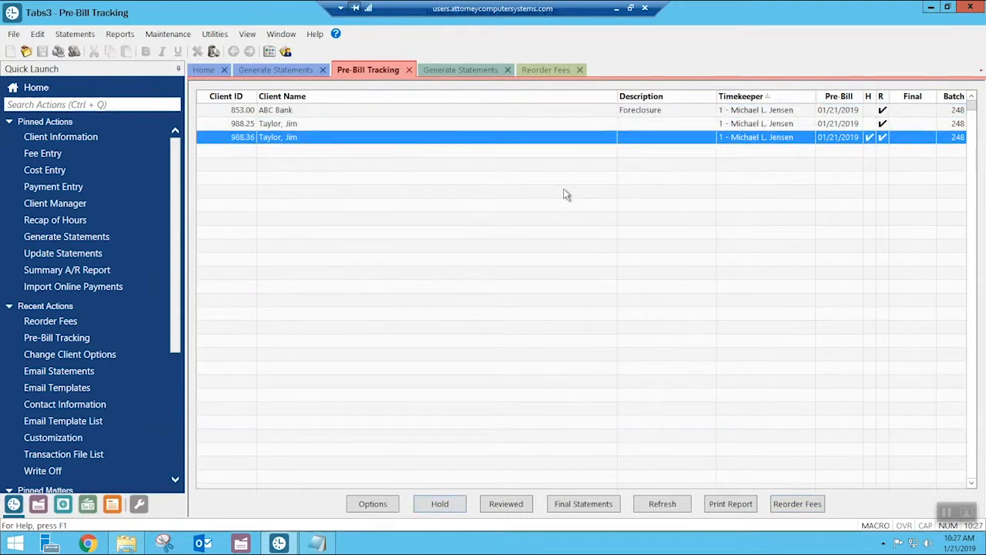